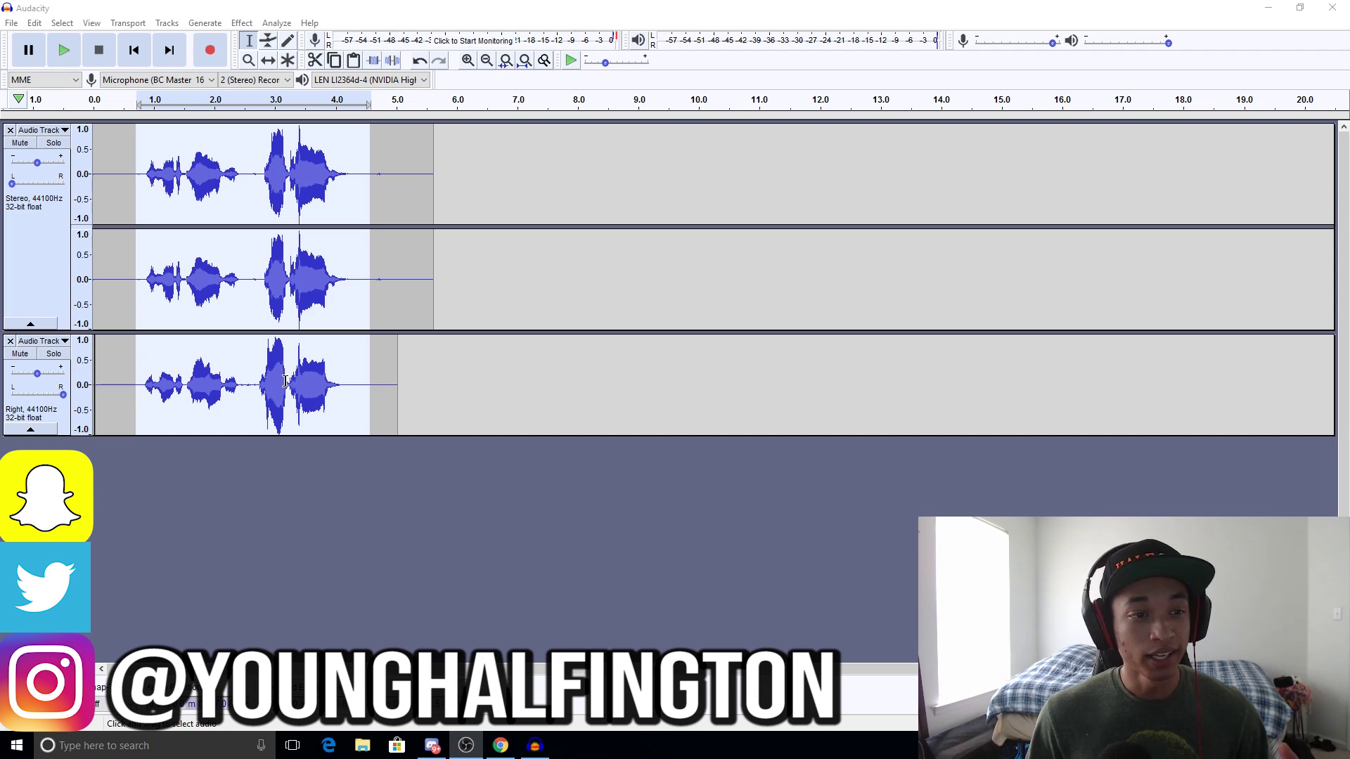
Mute the lower mono track and preview the Reverb effect on the selected vocals in an enlarged settings dialog.
left_click(23, 354)
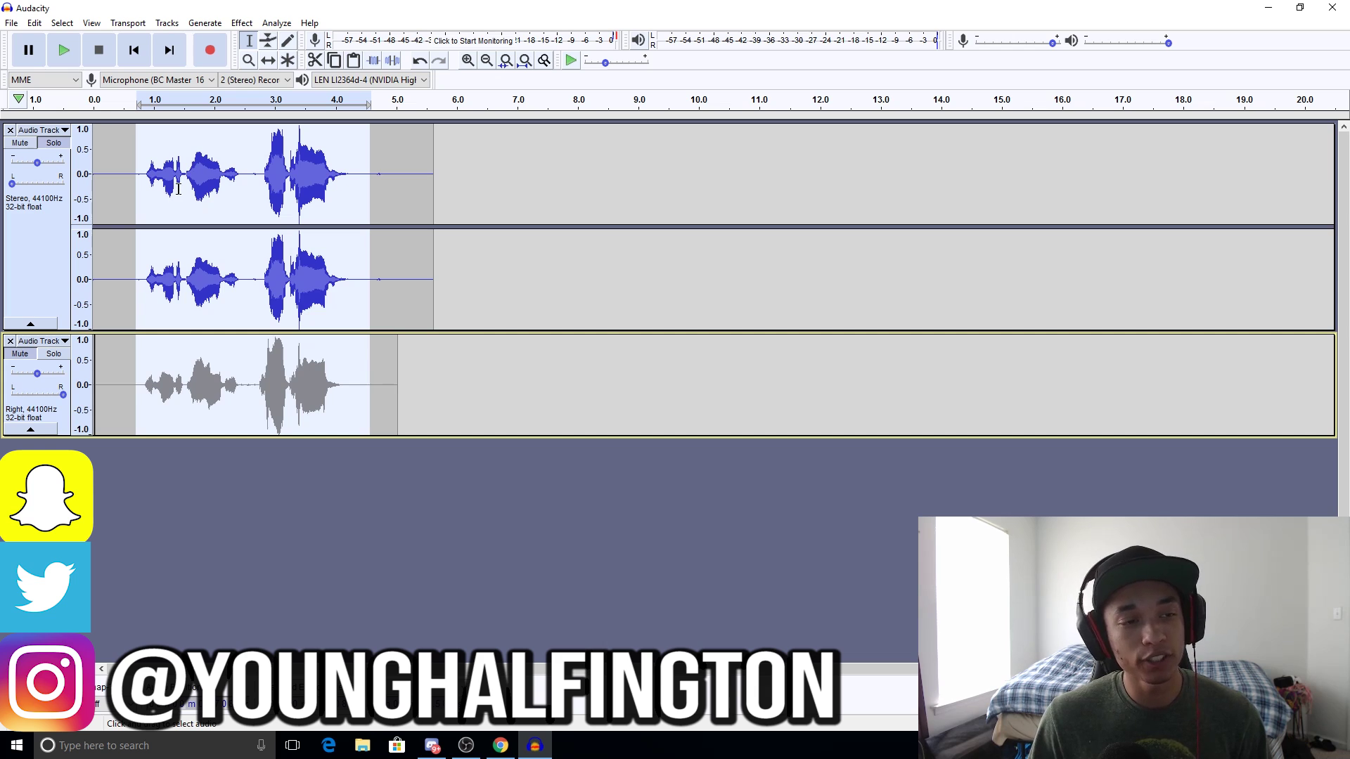
left_click(242, 23)
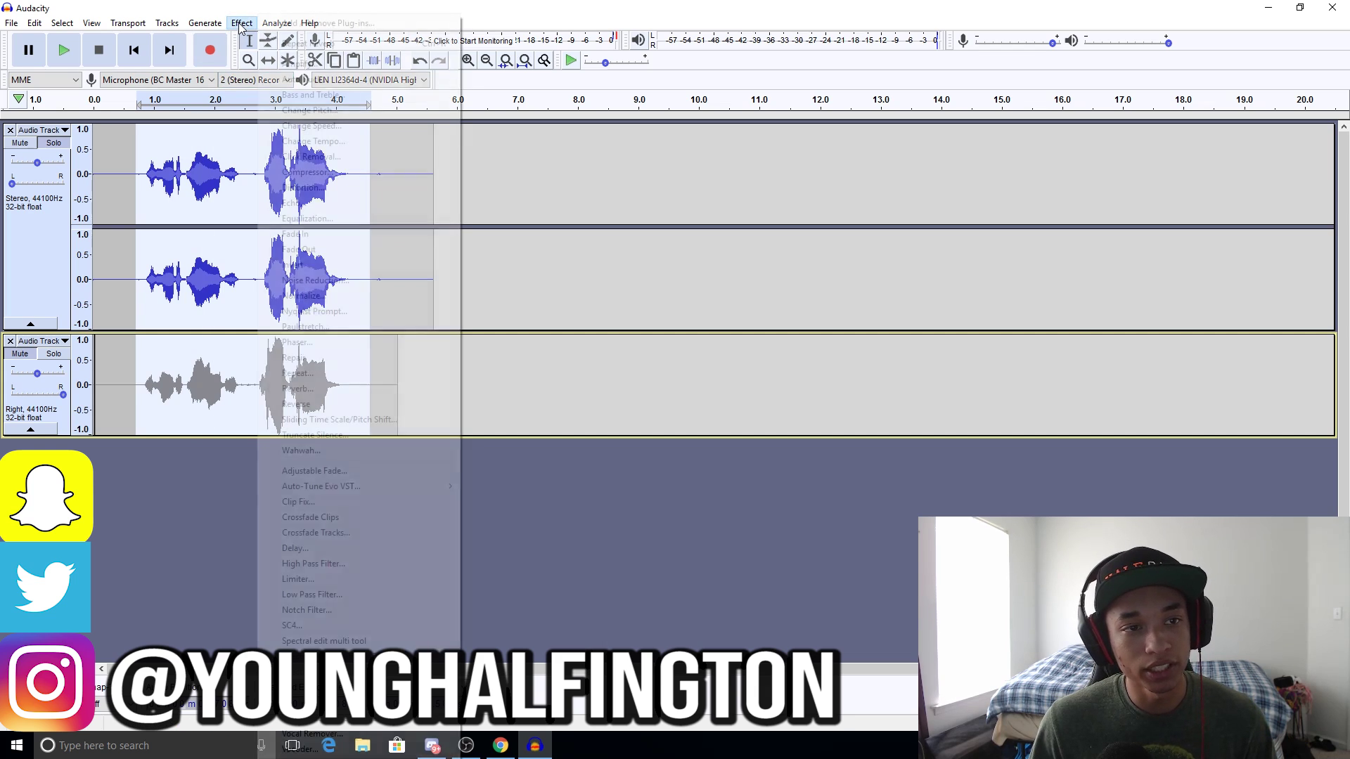
left_click(348, 388)
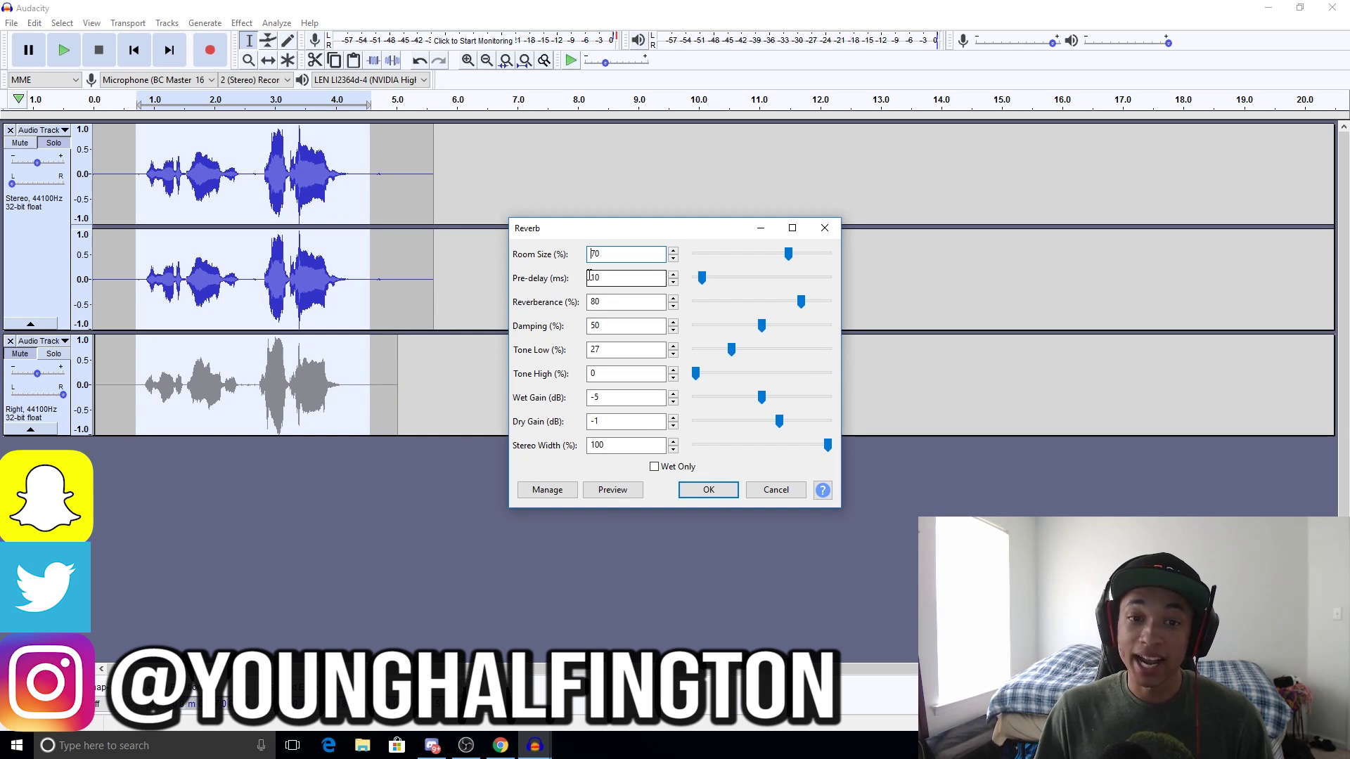
left_click_drag(509, 219, 336, 90)
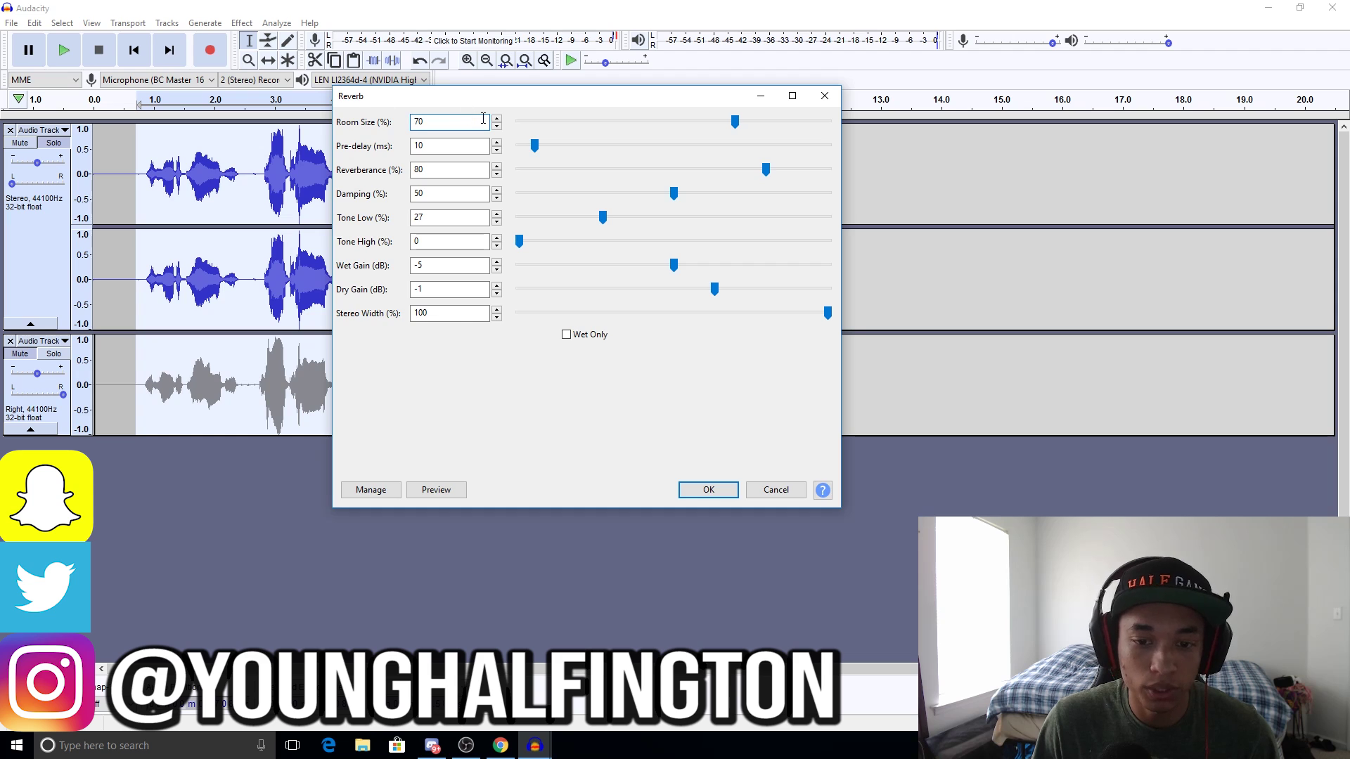
left_click_drag(539, 98, 623, 140)
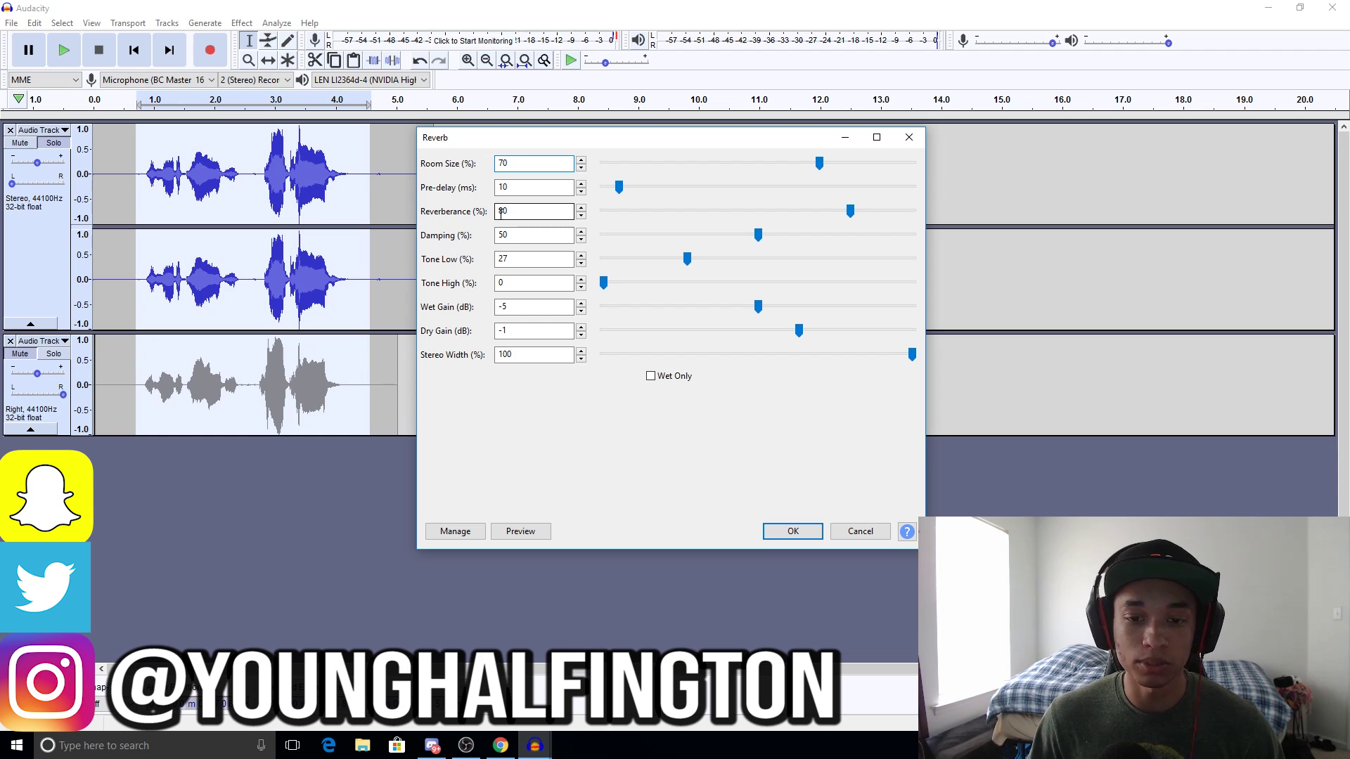
left_click(529, 533)
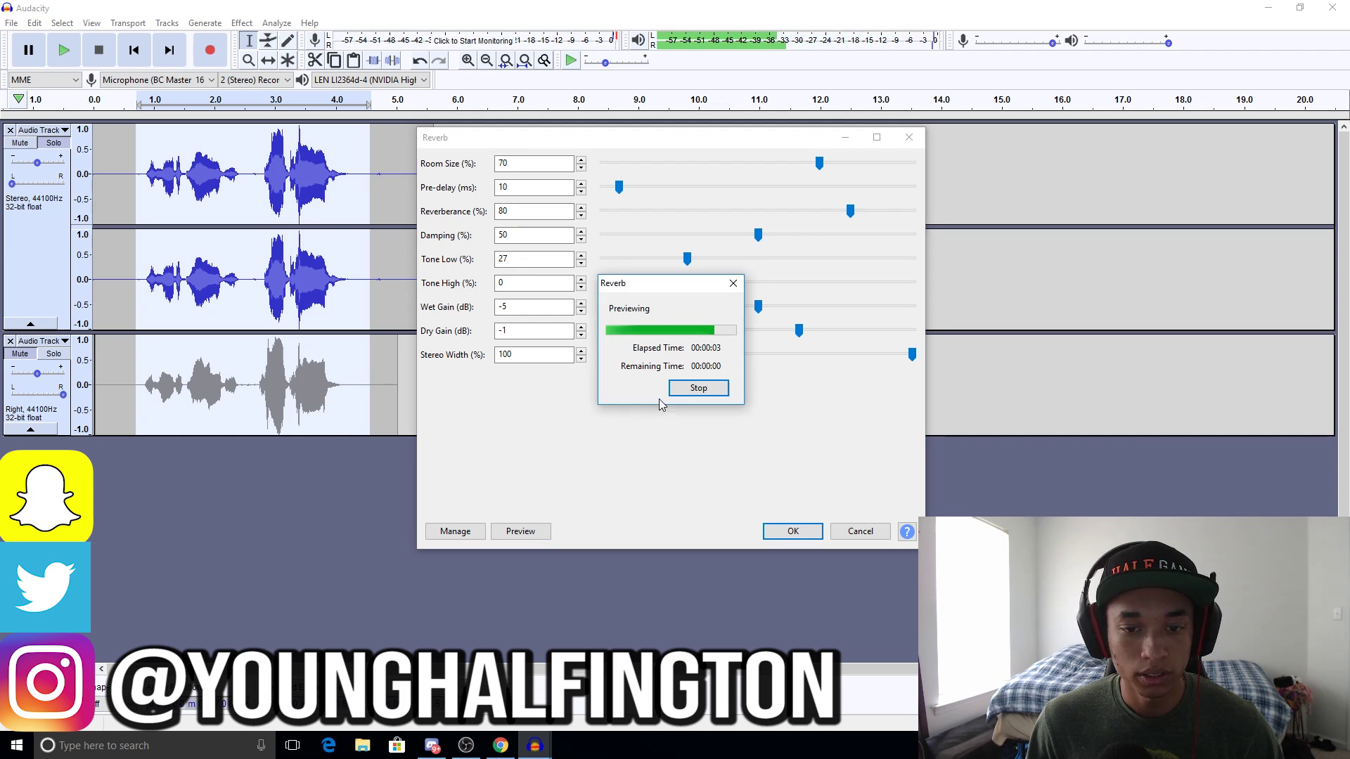
Try a Room Size of 10% in the reverb preview, restore it to 70%, and preview the reverb again.
left_click_drag(817, 163, 636, 169)
left_click(541, 532)
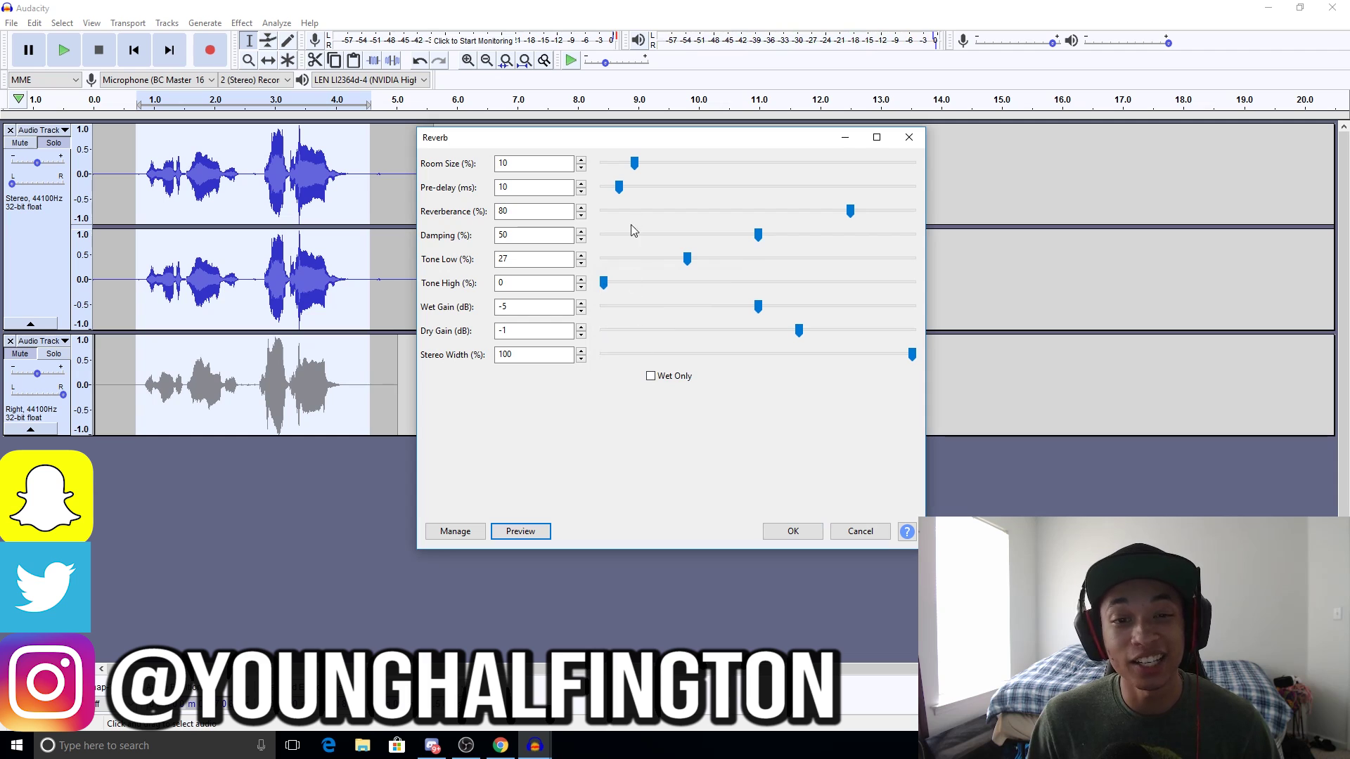
left_click_drag(632, 169, 818, 163)
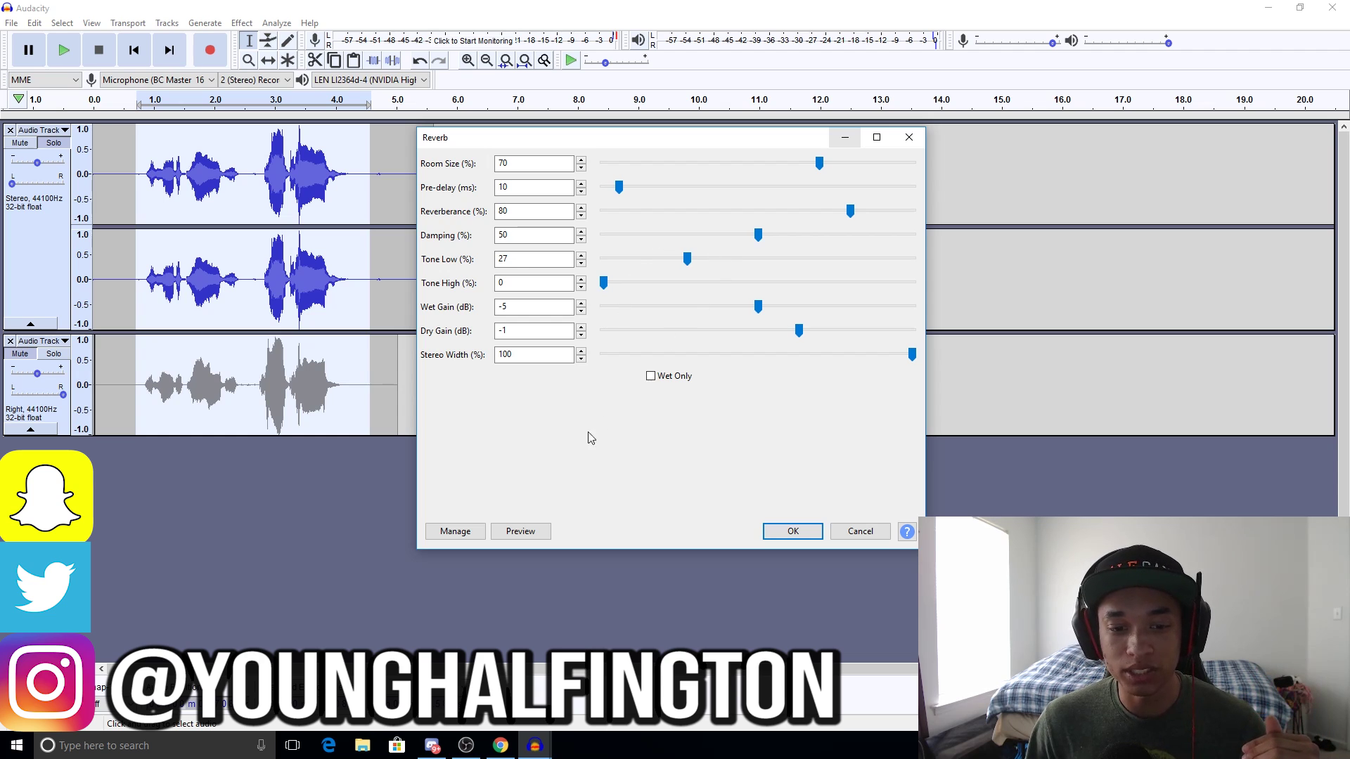
left_click(526, 532)
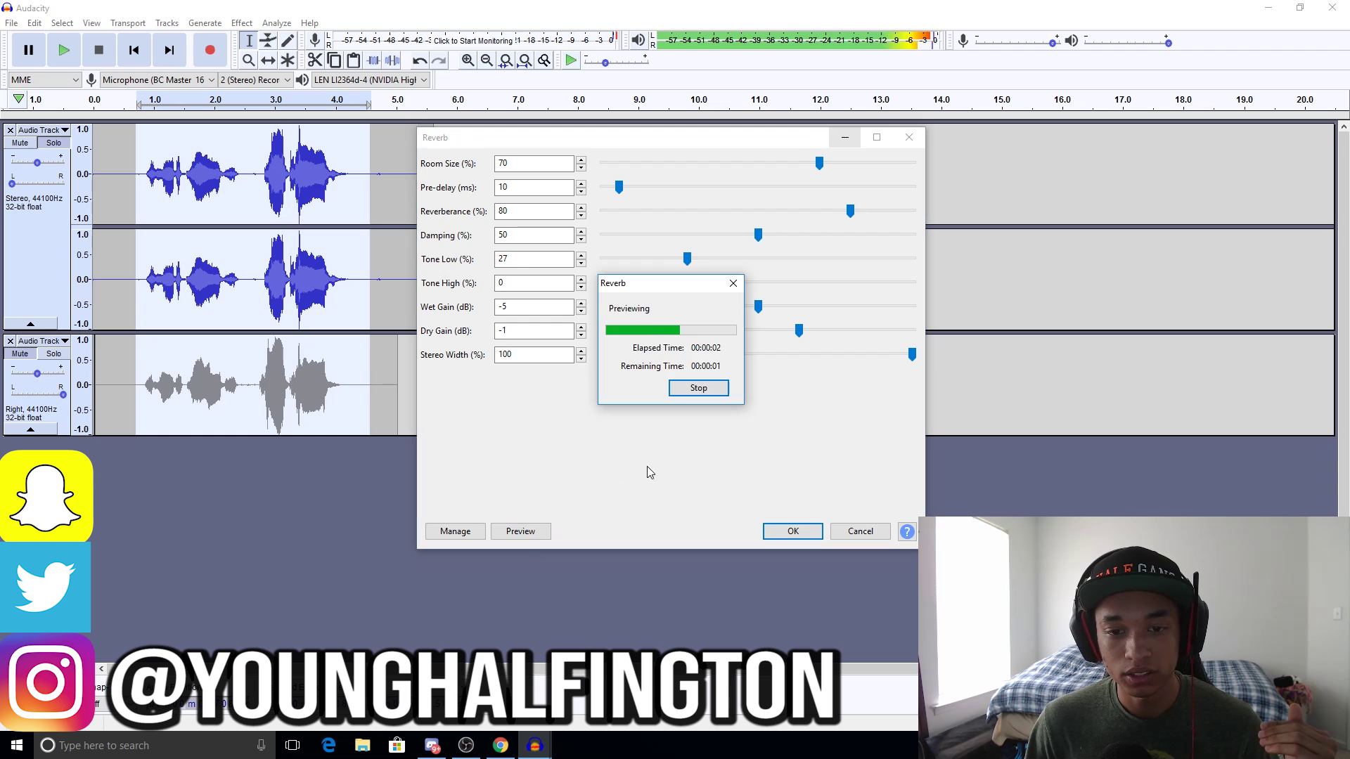
left_click(698, 391)
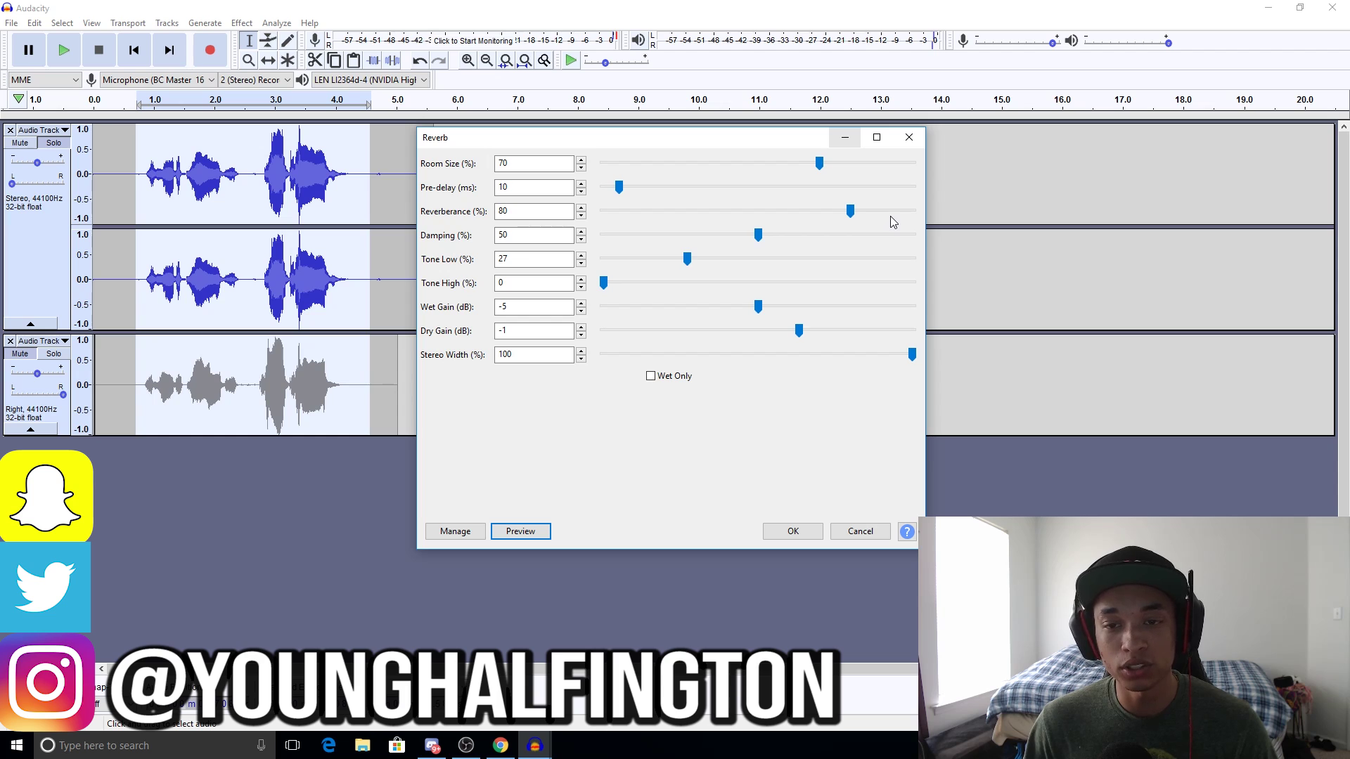
Try a Reverberance of 7% in the reverb preview, restore it to 80%, and preview the reverb again.
left_click_drag(848, 215, 623, 219)
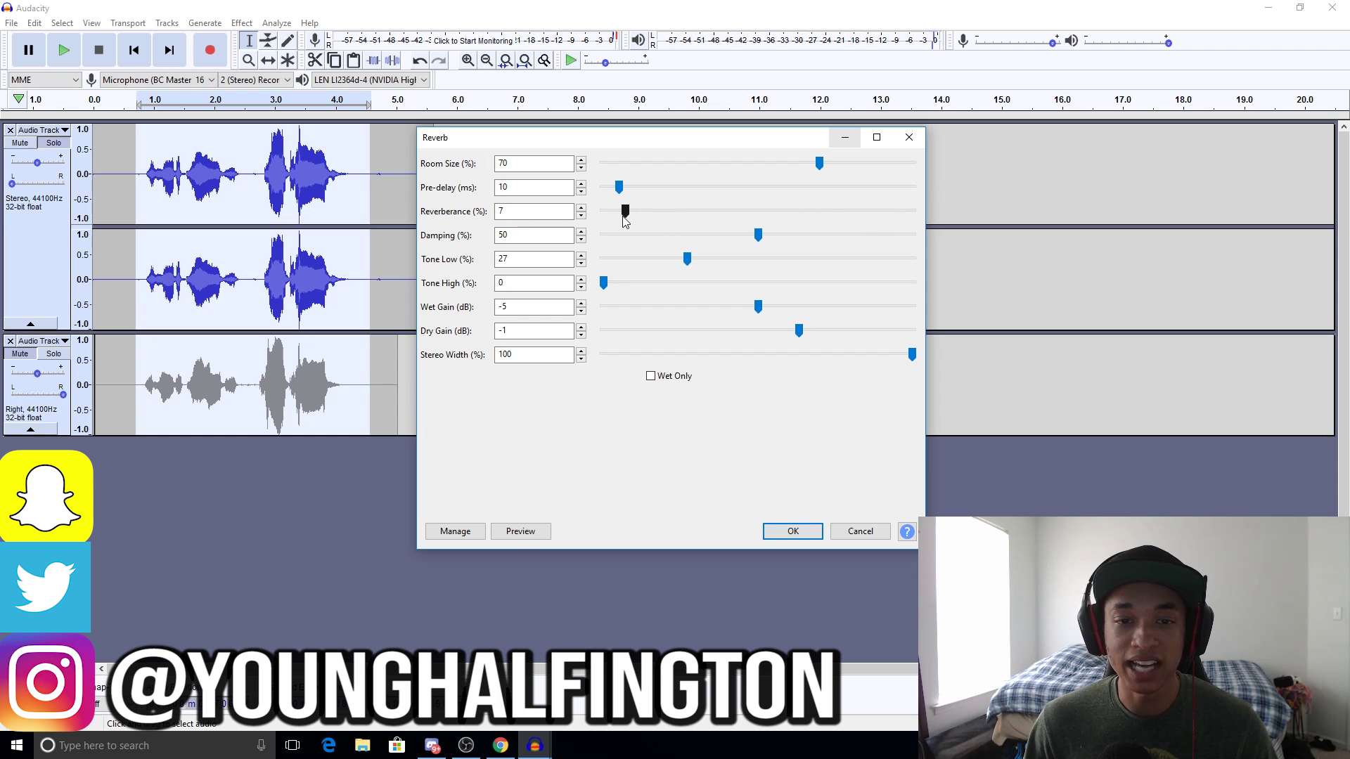
left_click(538, 530)
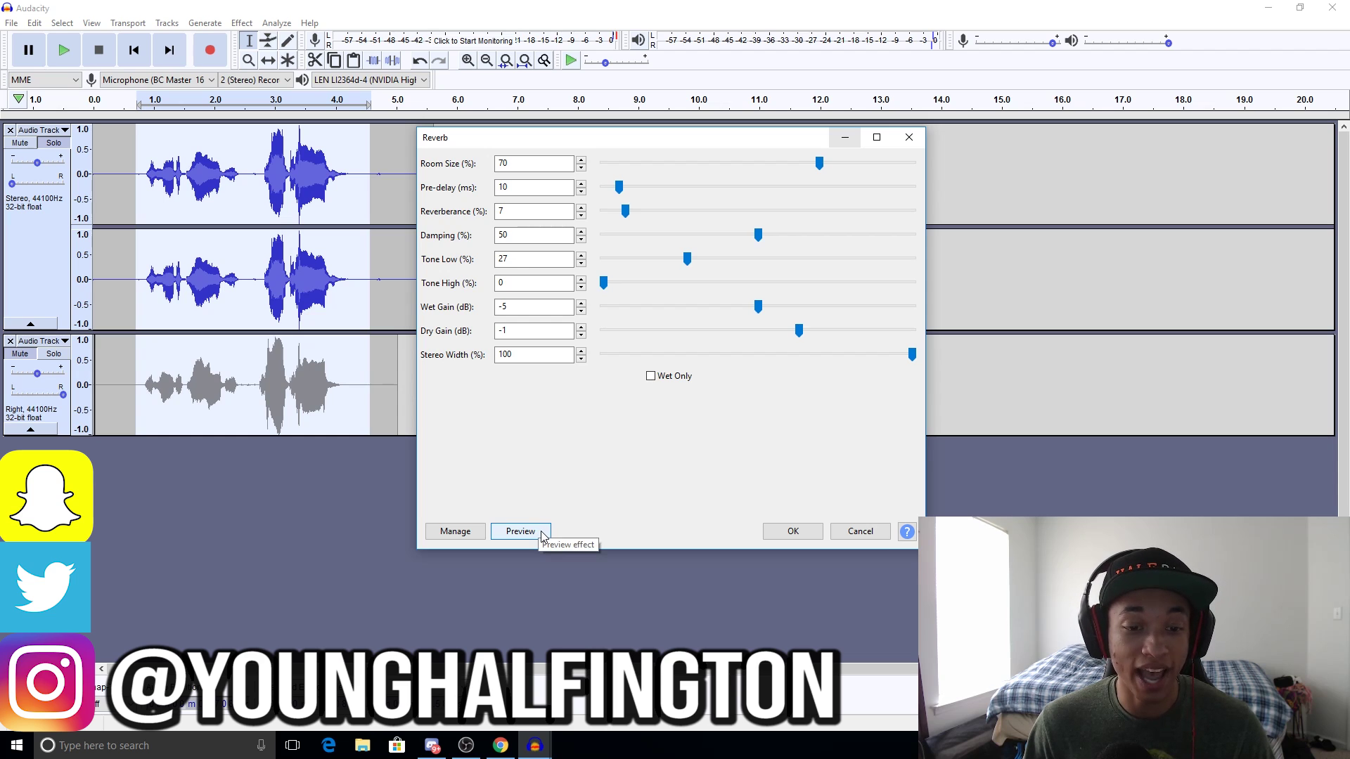
left_click(542, 536)
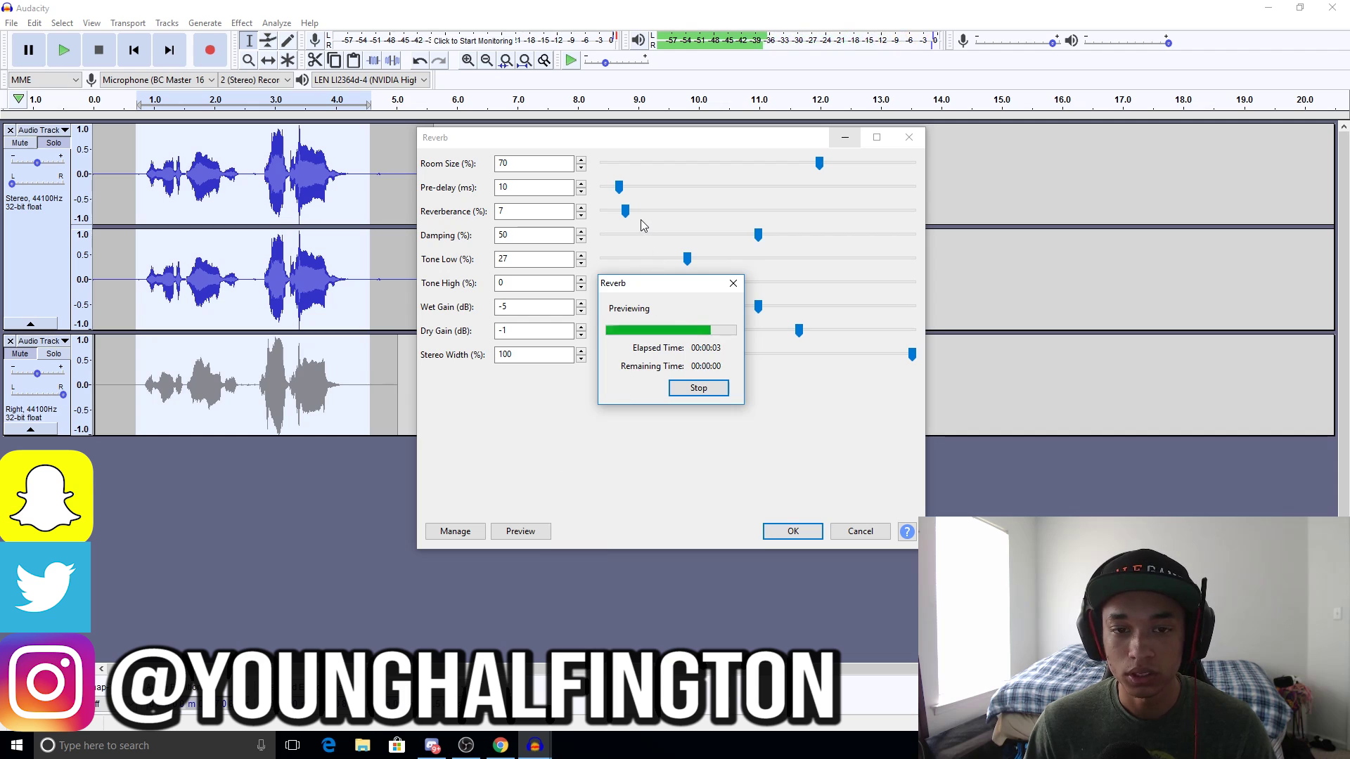
left_click_drag(625, 211, 851, 225)
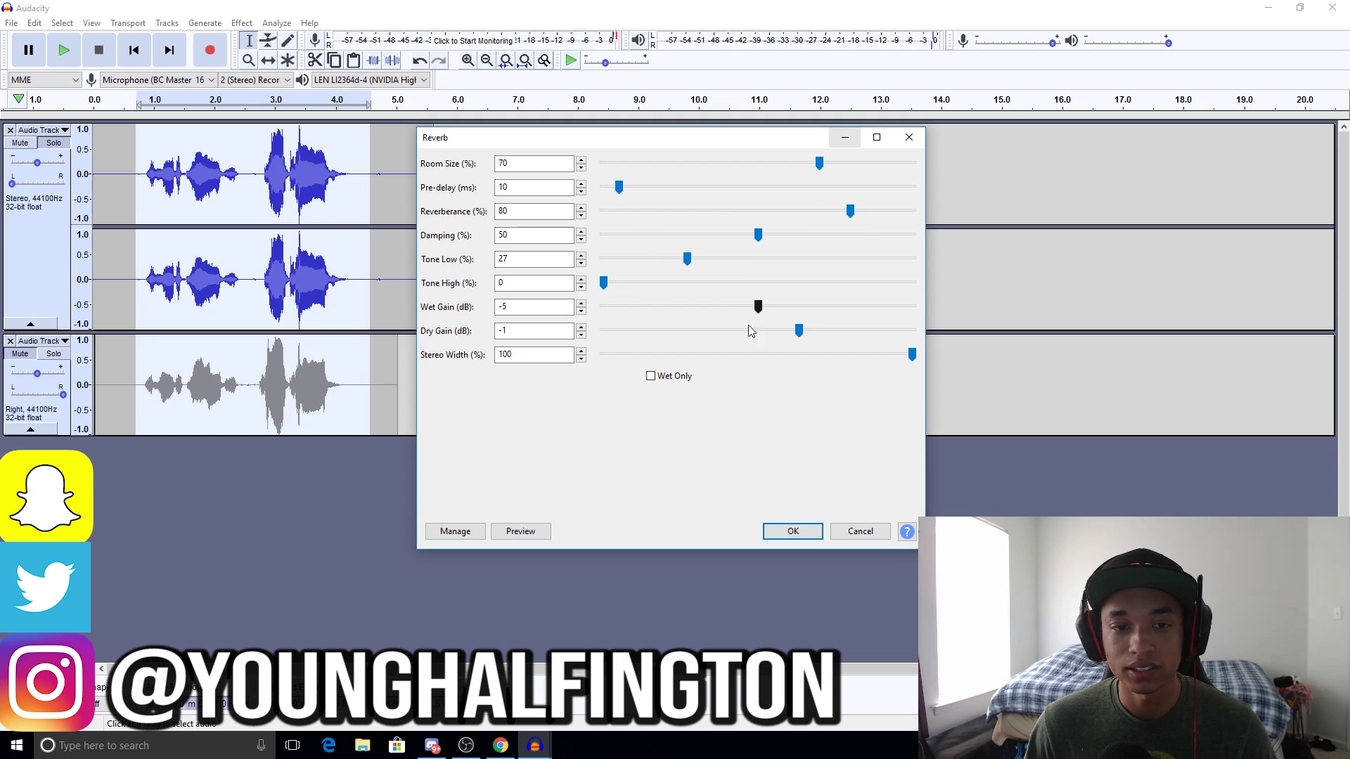
left_click(522, 531)
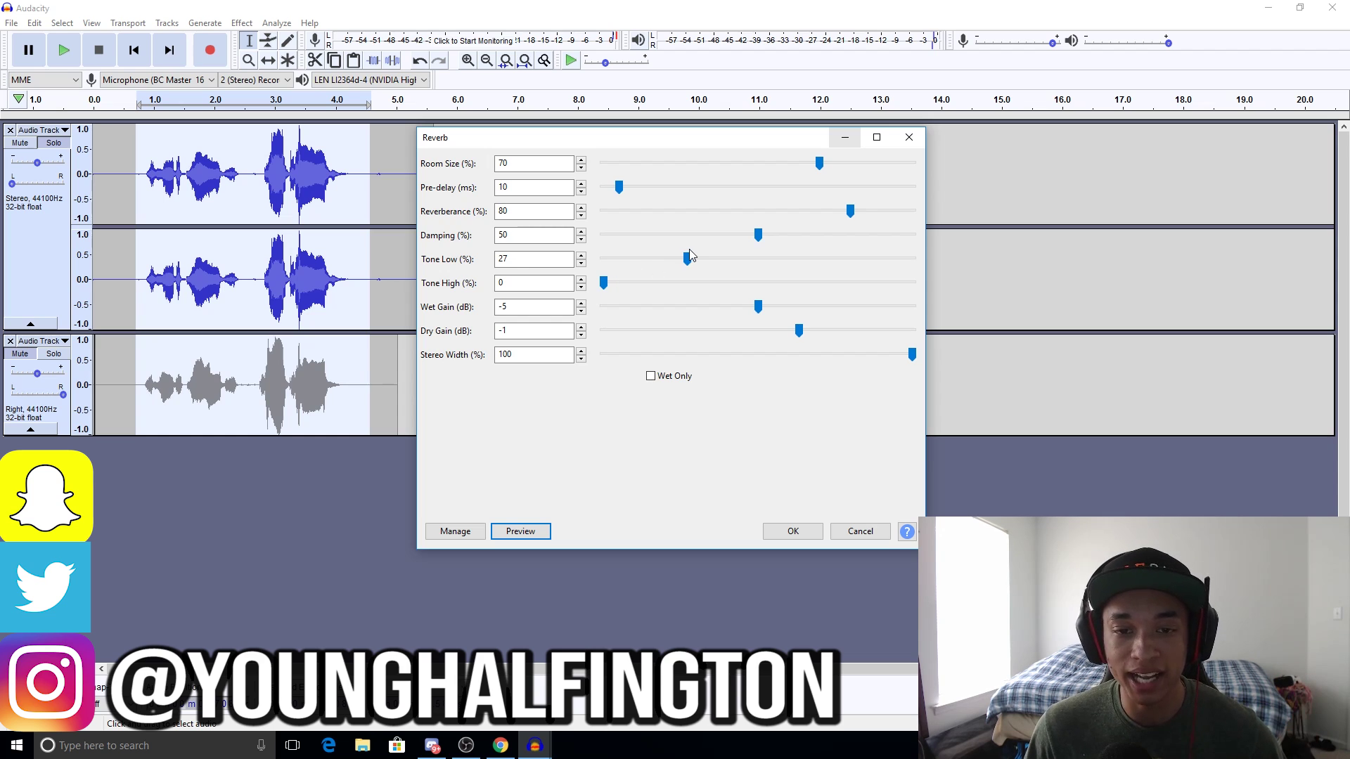
Lower the reverb's Tone Low to 15%, and set its Dry Gain to -2 dB after previewing it at -11 dB.
left_click_drag(688, 259, 658, 265)
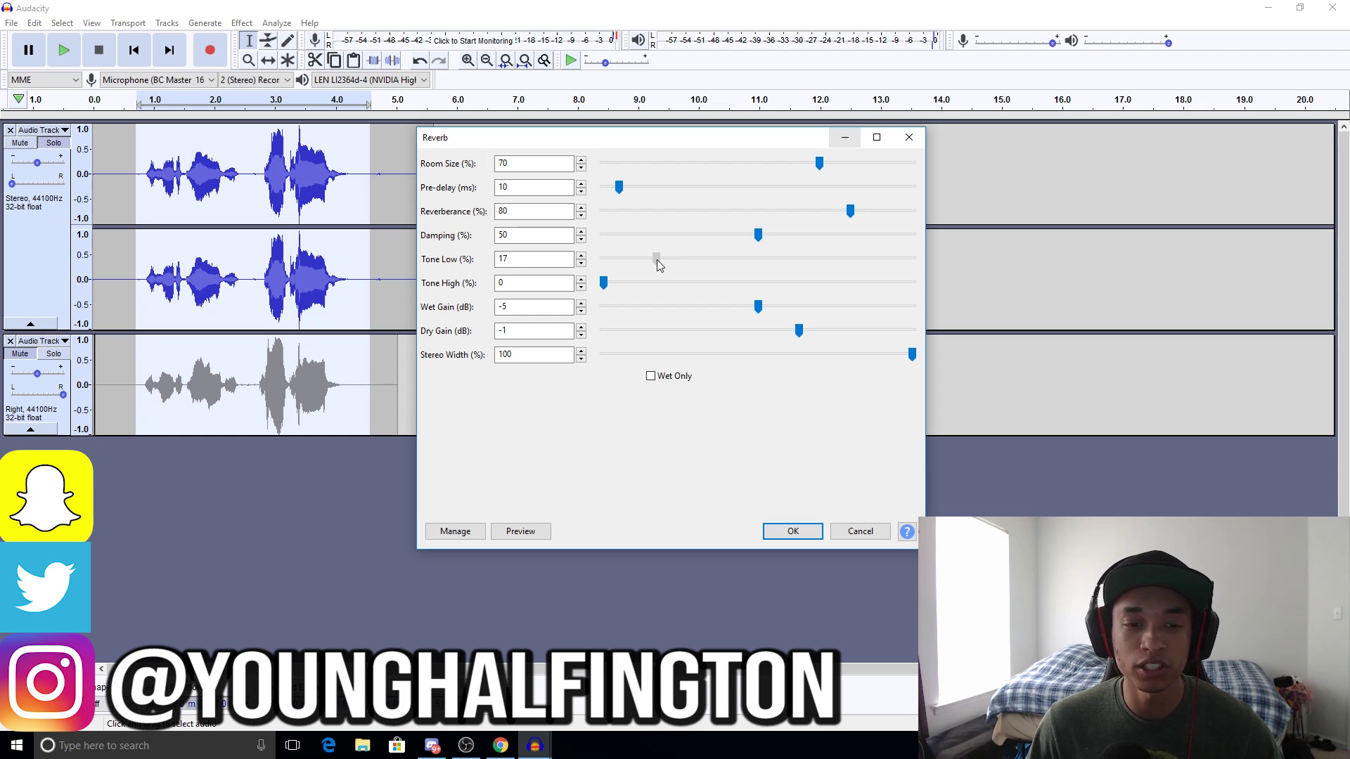
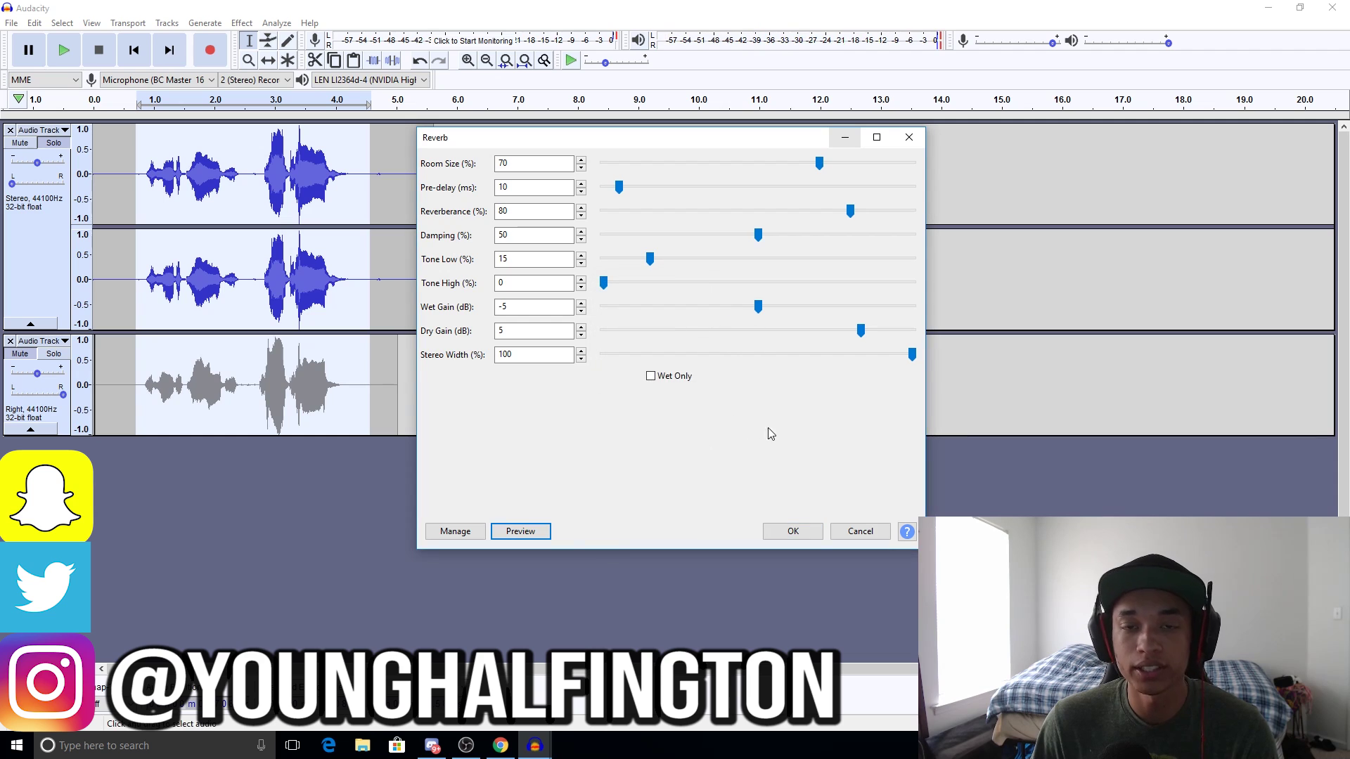
left_click_drag(860, 330, 773, 338)
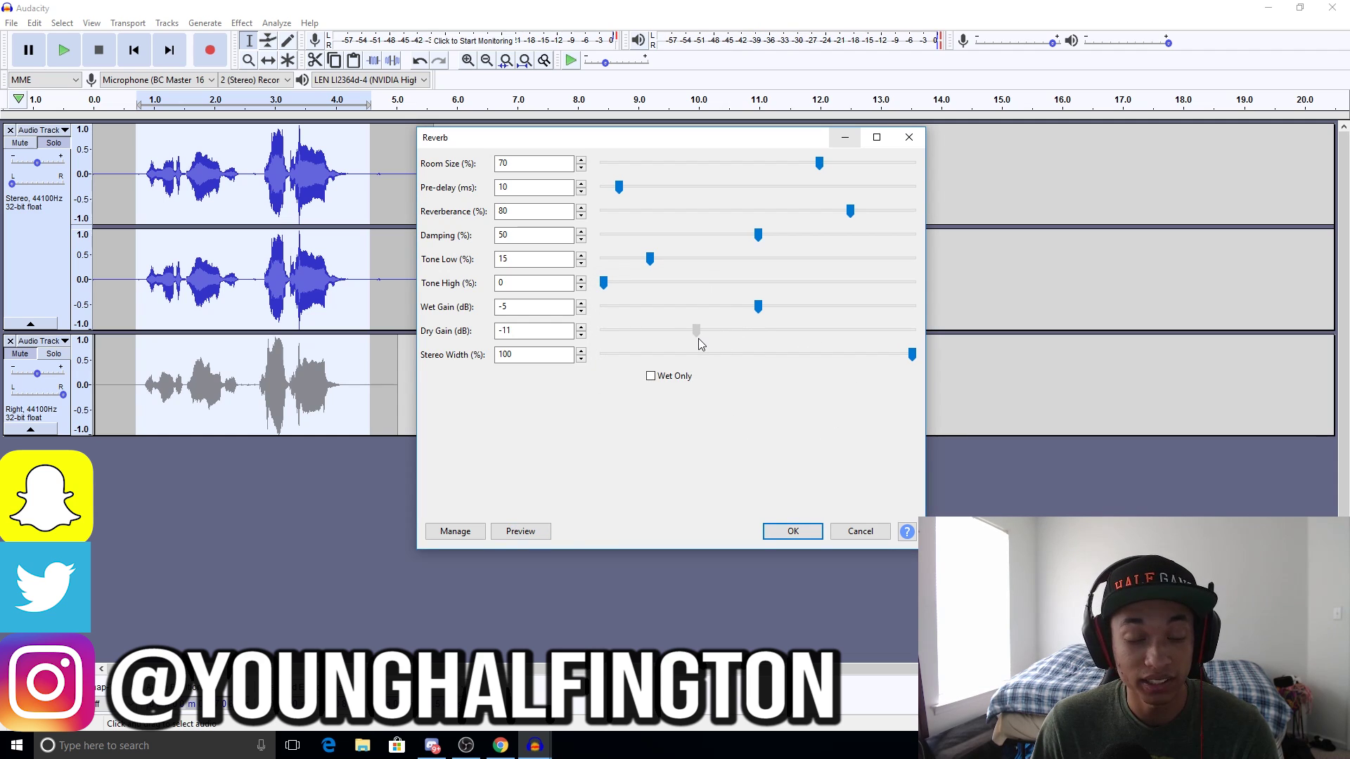
left_click_drag(700, 342, 698, 351)
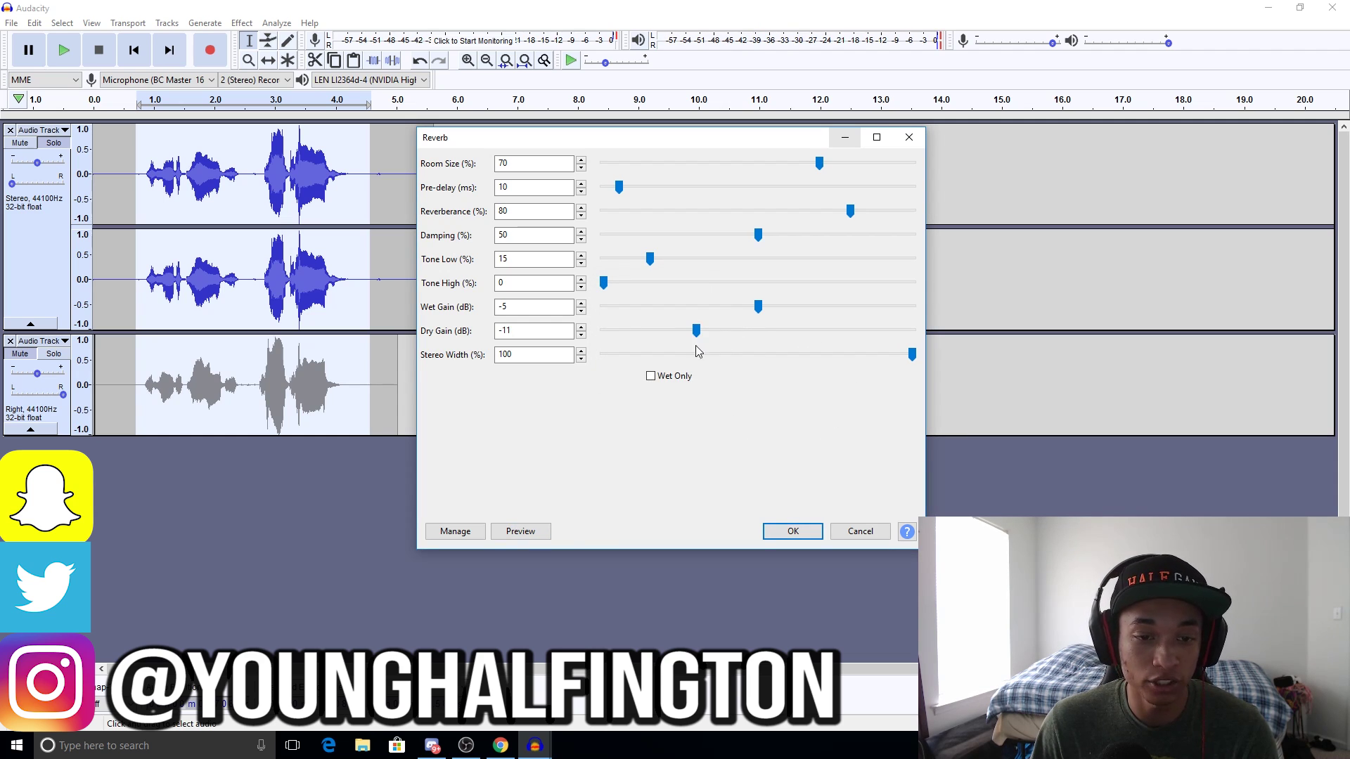
left_click(524, 531)
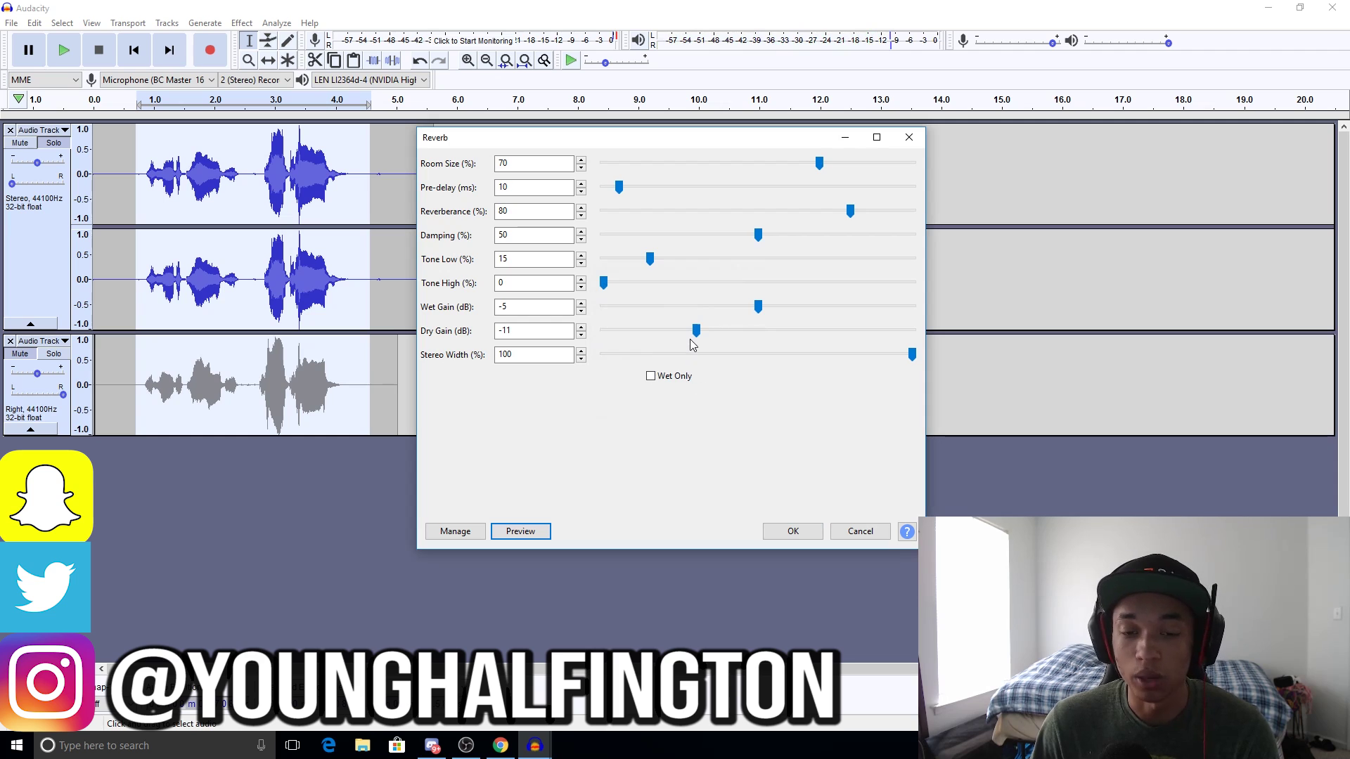
left_click_drag(696, 336, 788, 333)
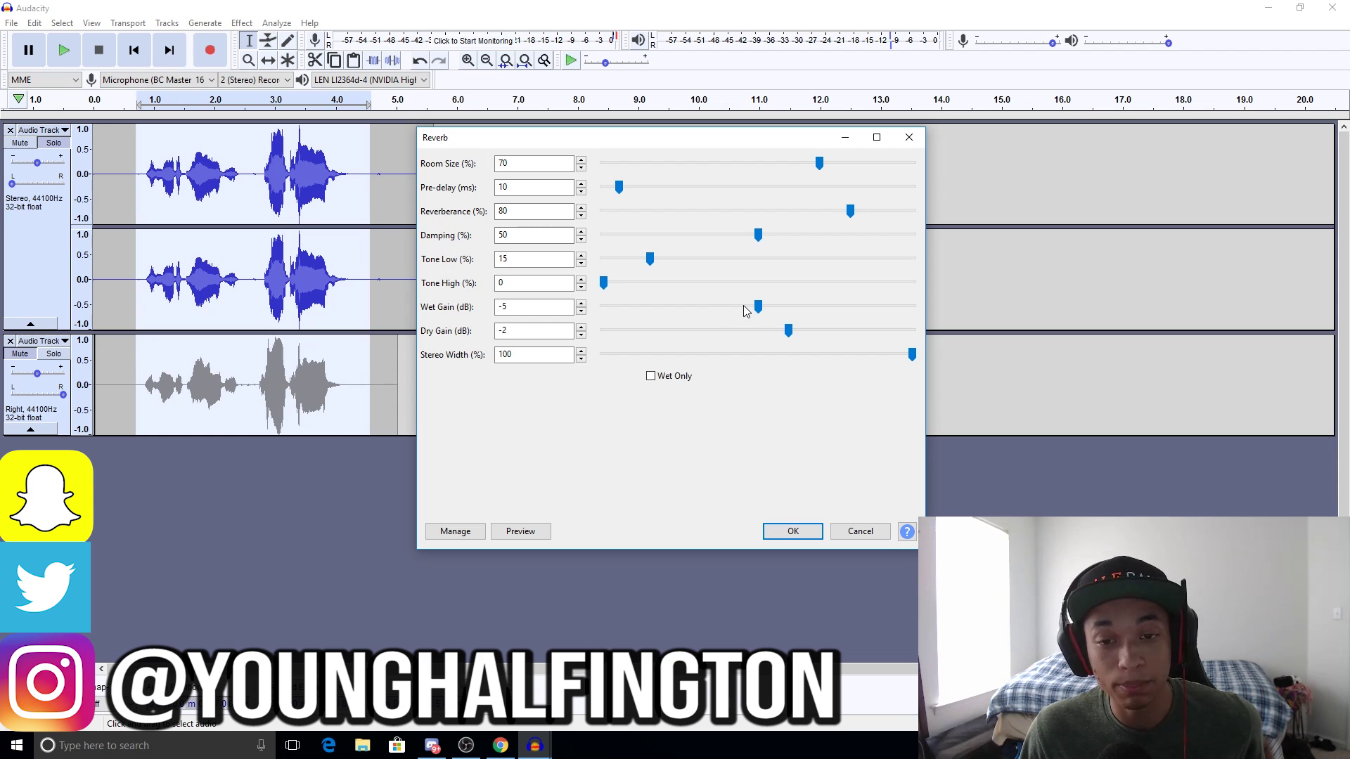
Try raising the reverb's Wet Gain to 6 dB and preview the effect briefly.
left_click_drag(758, 311, 862, 313)
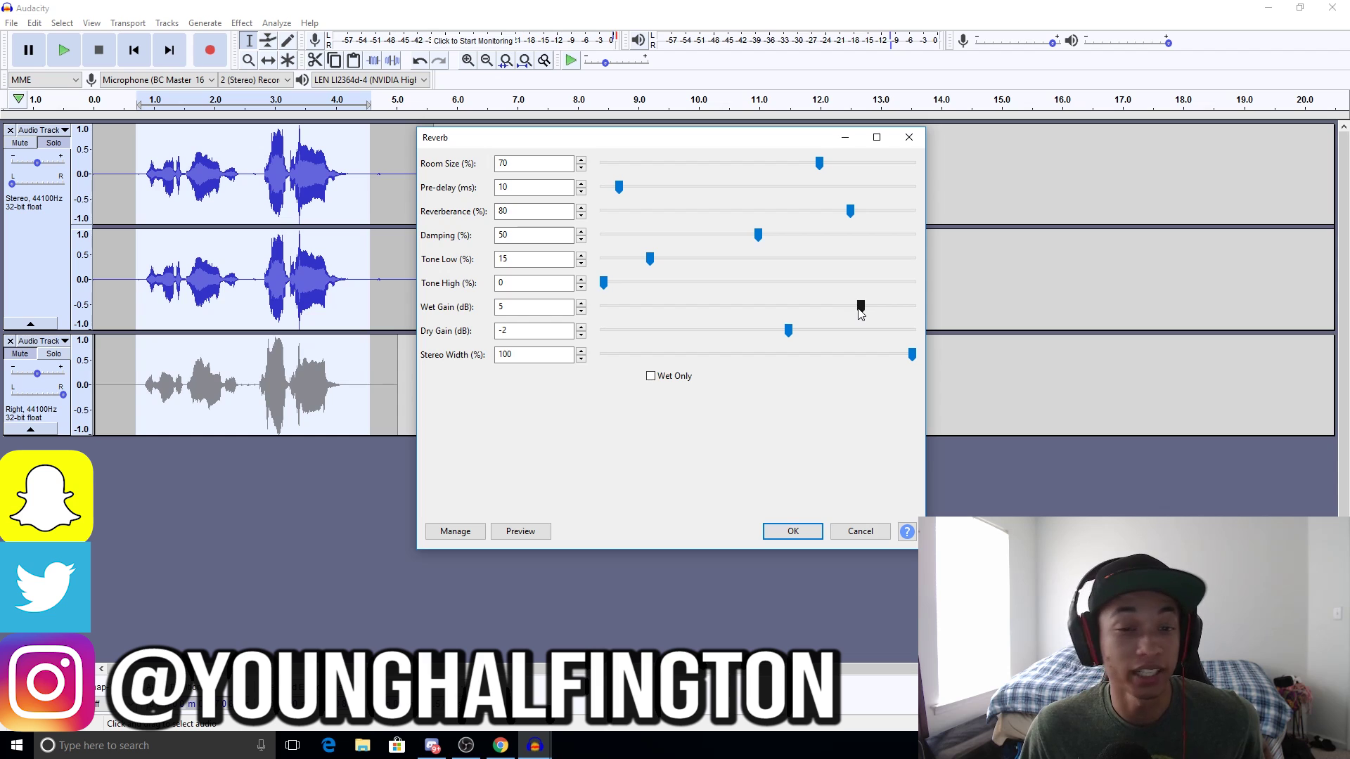
left_click_drag(860, 311, 867, 304)
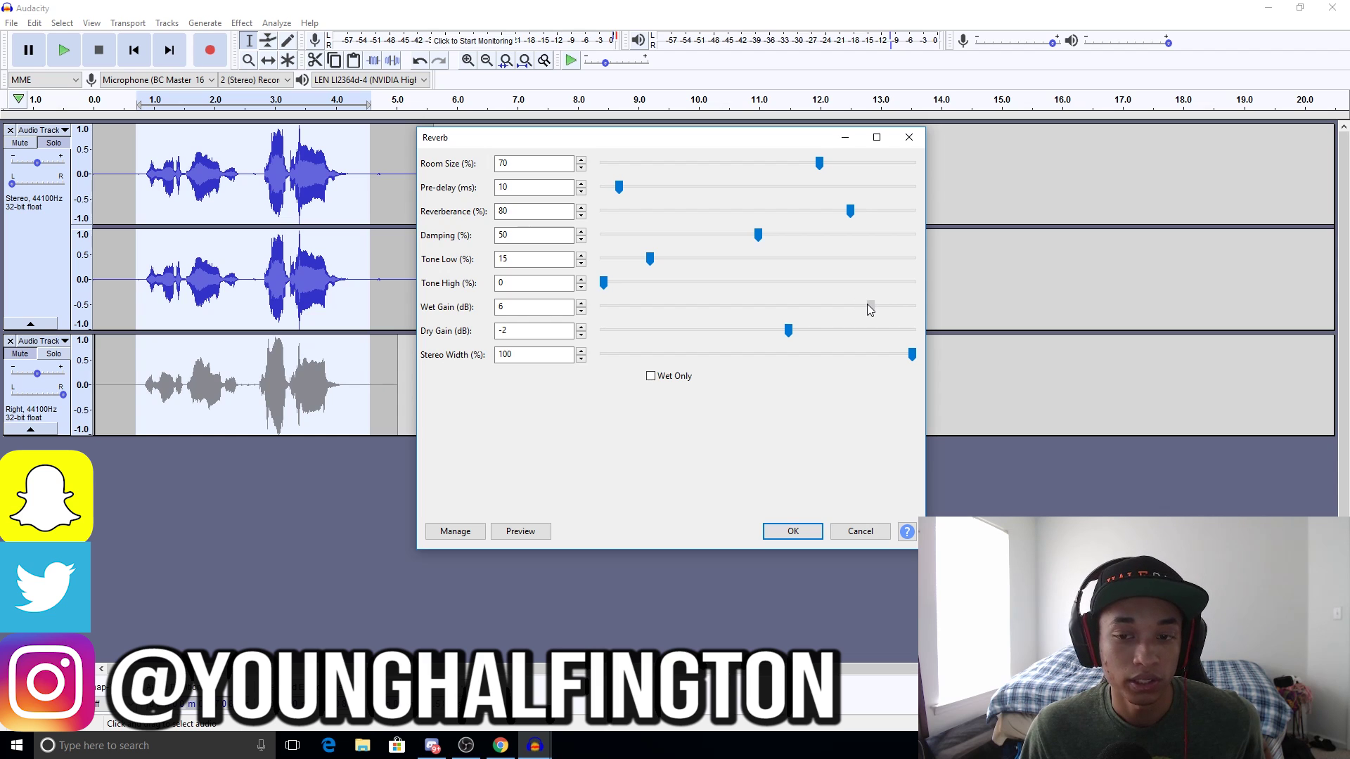
left_click(512, 535)
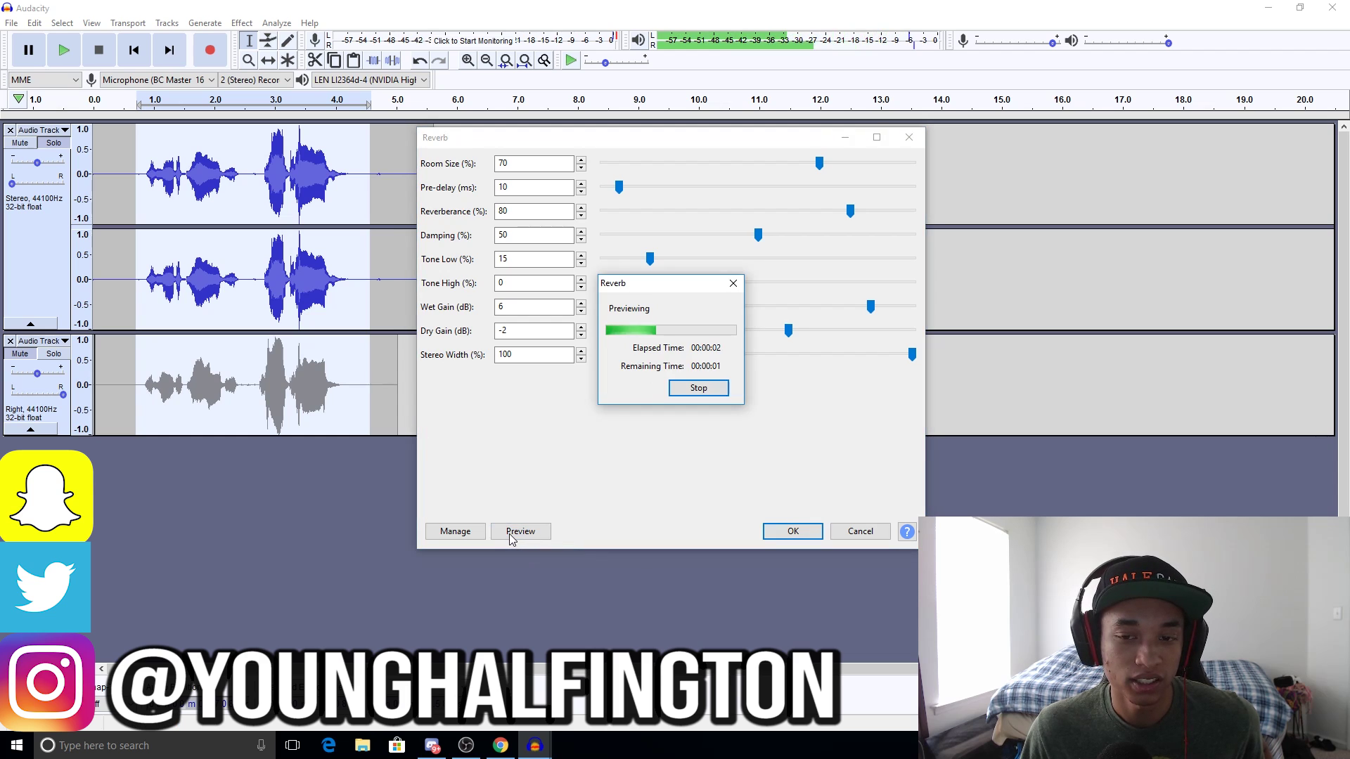
left_click(701, 388)
Preview the reverb with a Wet Gain of -18 dB, and settle on -6 dB with another preview.
left_click(871, 310)
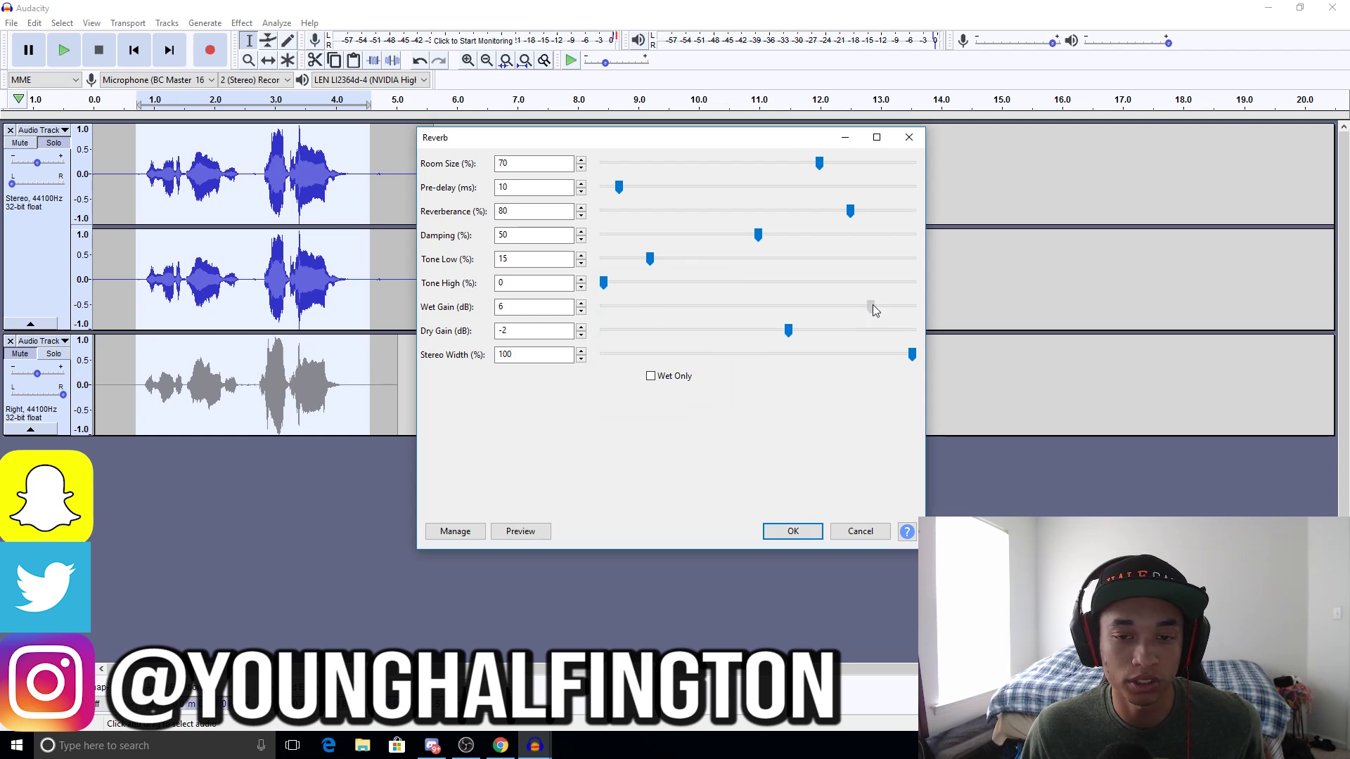
left_click_drag(796, 317, 627, 326)
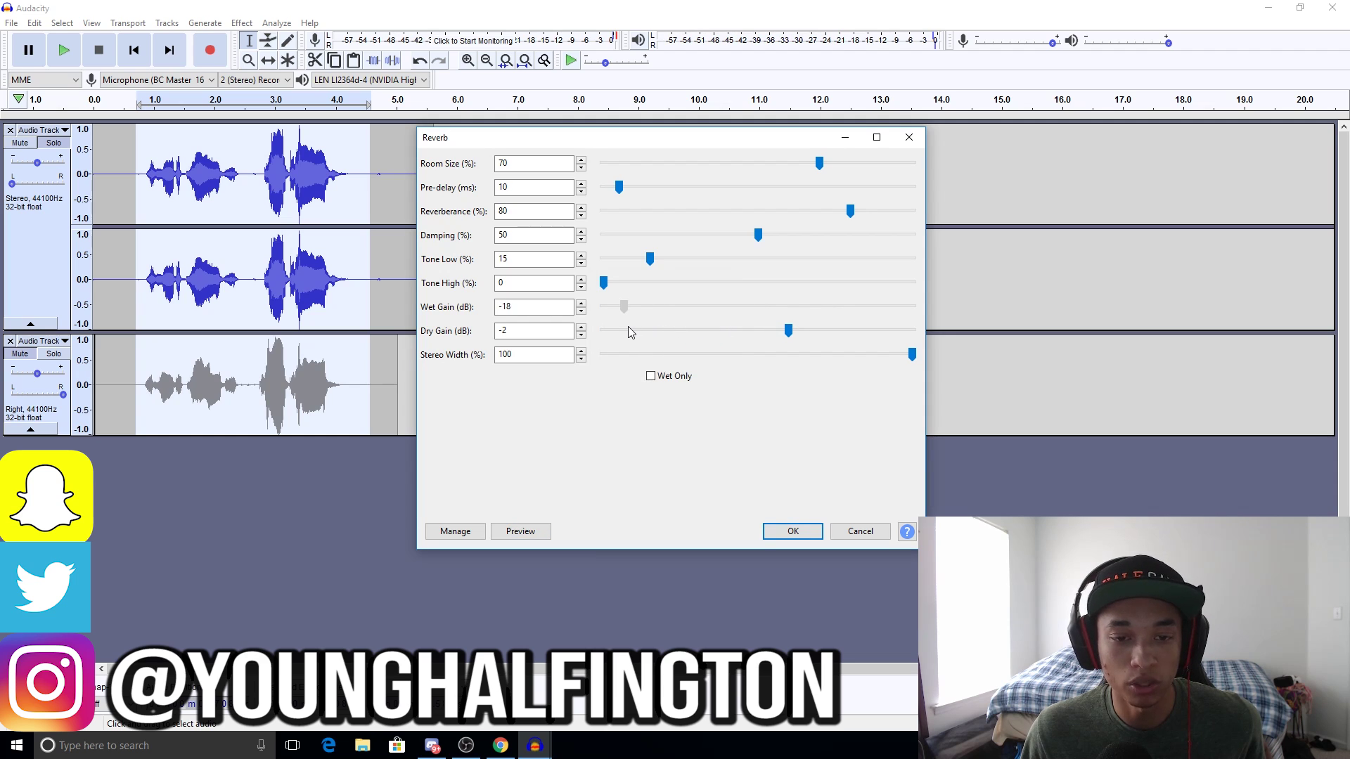
left_click(529, 536)
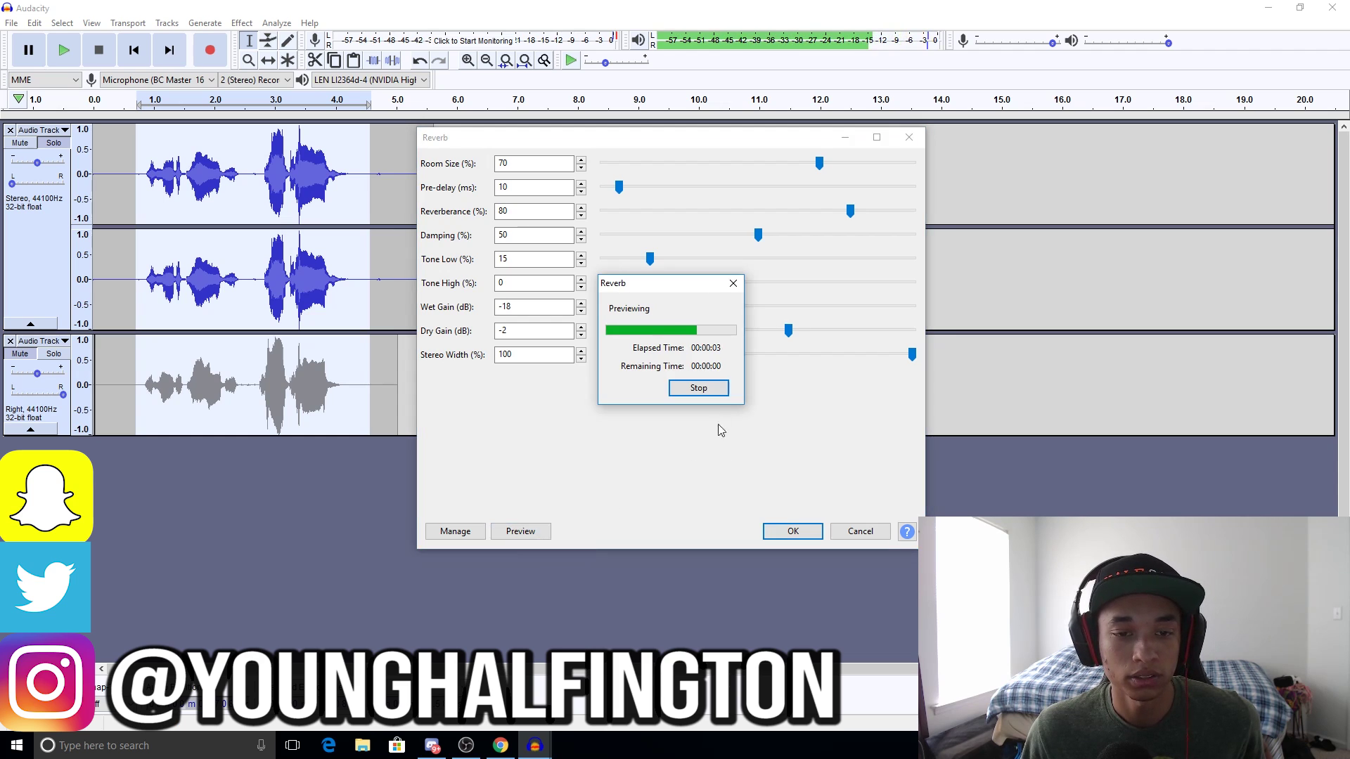
left_click(706, 387)
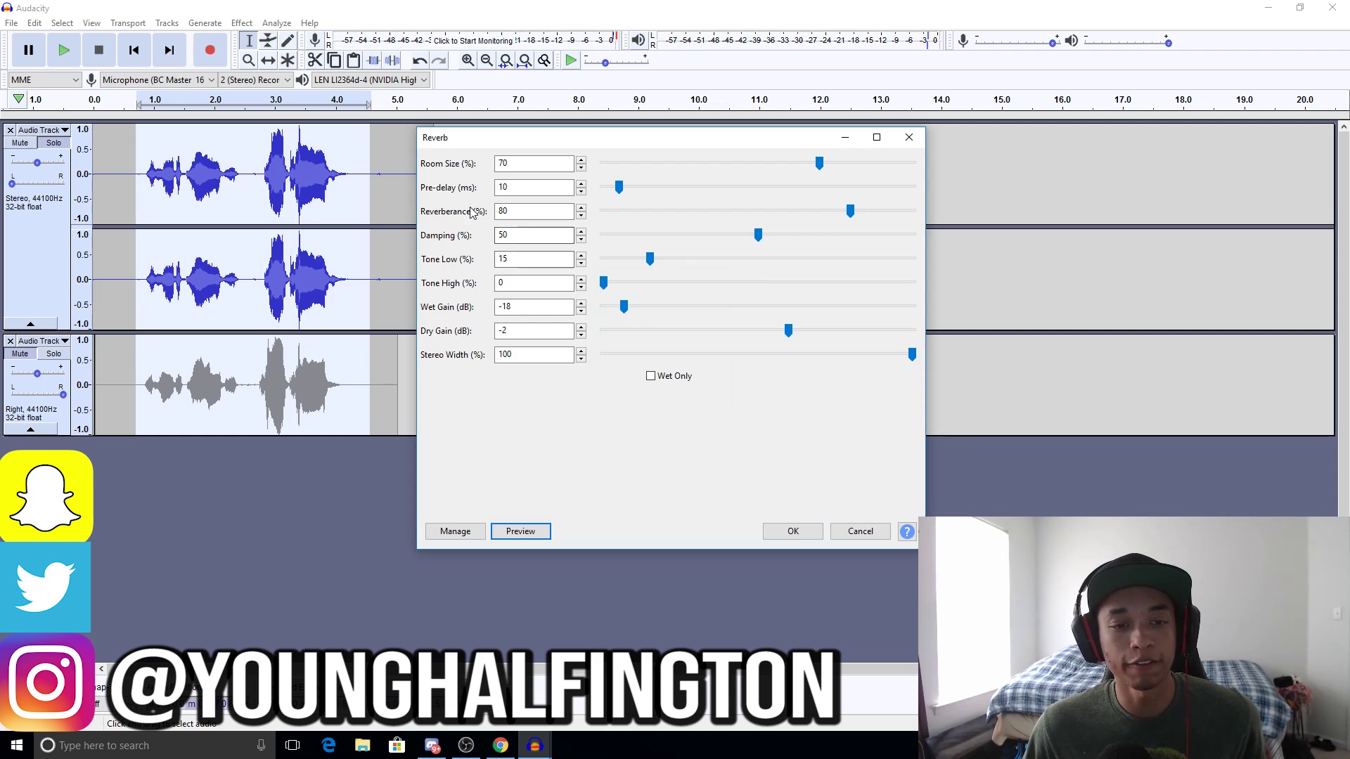
left_click_drag(623, 306, 635, 313)
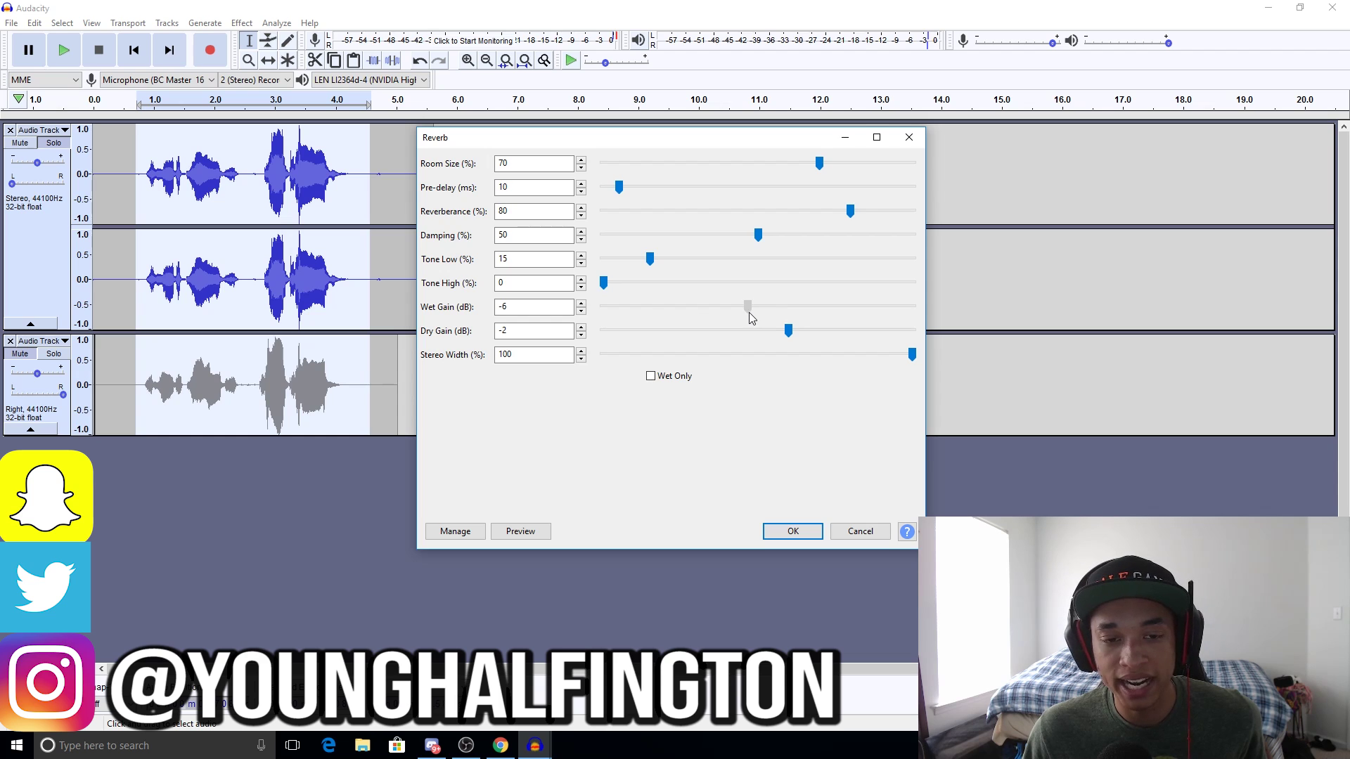
left_click(532, 532)
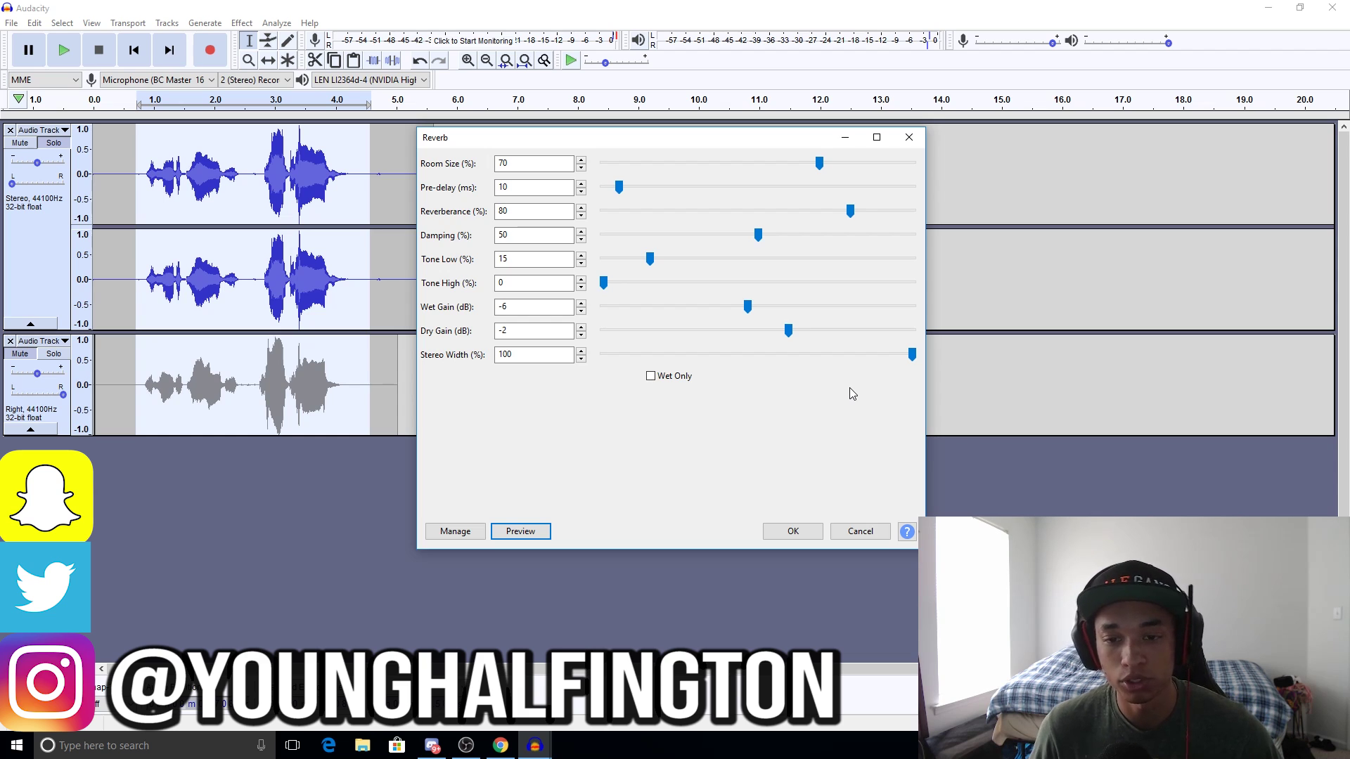
Try a Stereo Width of 50%, return it to 100%, and close the Reverb dialog without applying the effect.
left_click_drag(911, 354, 741, 383)
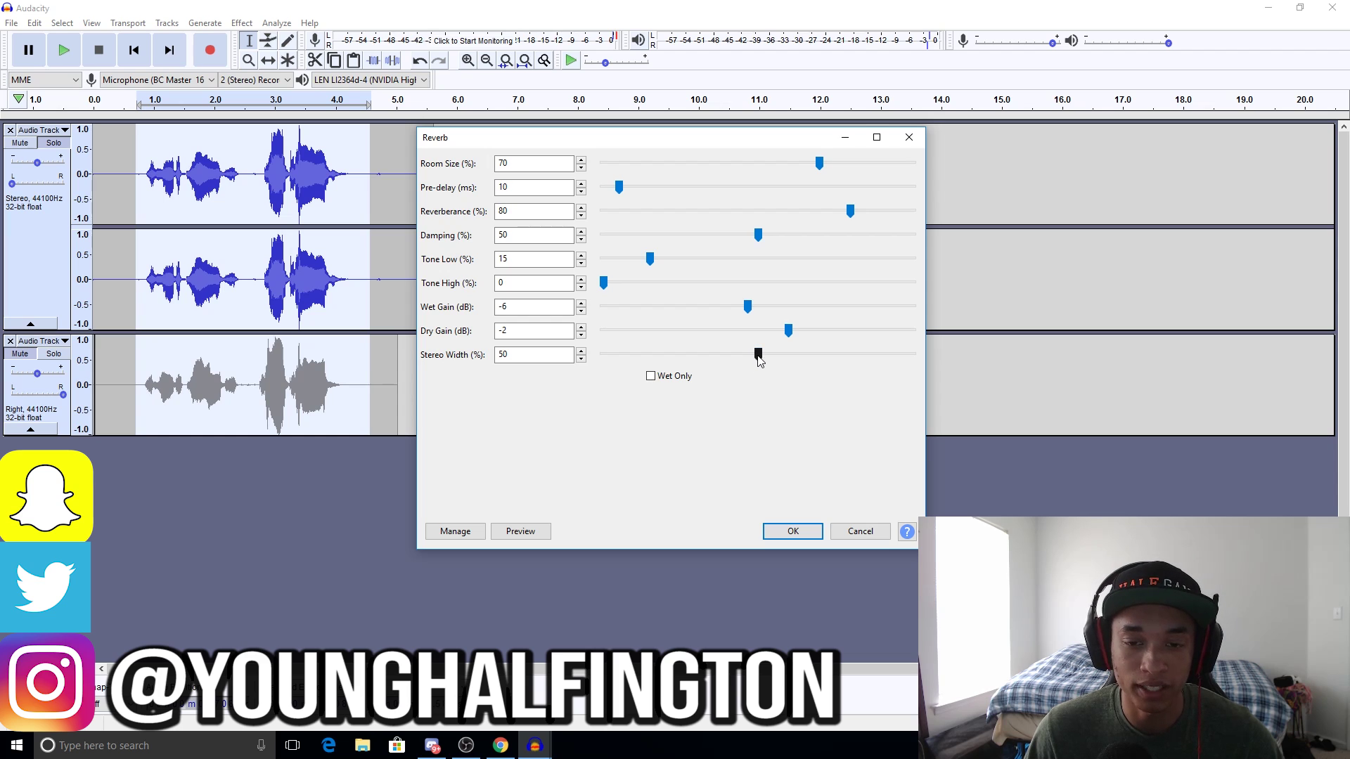
left_click_drag(759, 360, 908, 385)
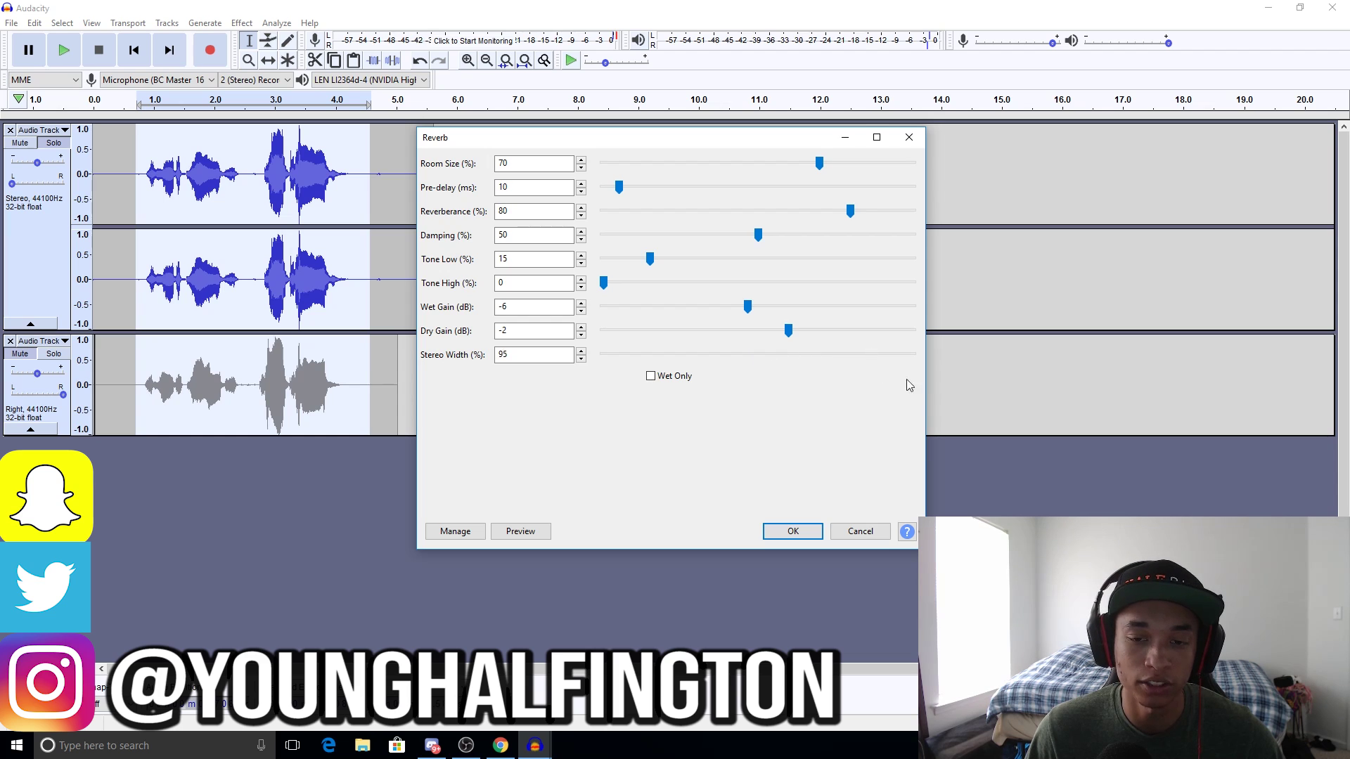
left_click(859, 532)
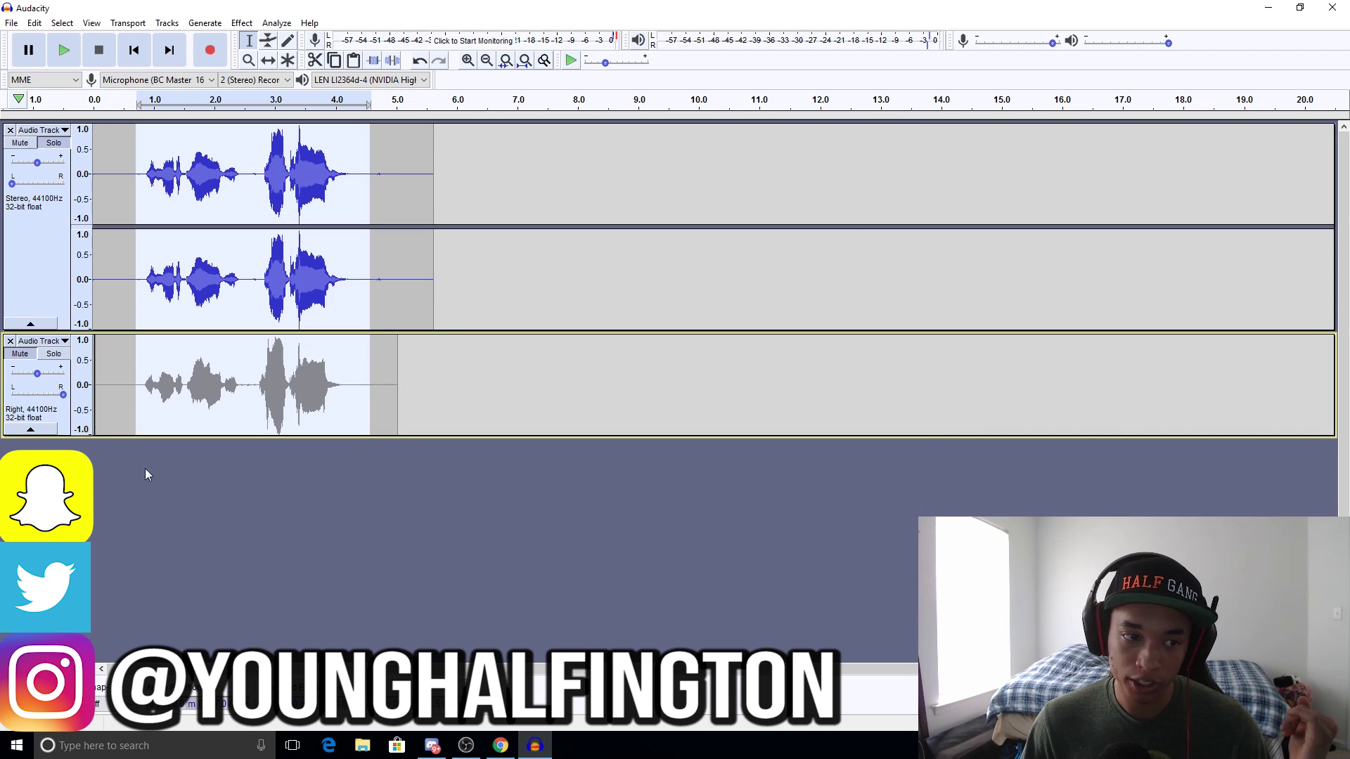
Unmute the lower track, select the vocals from about 0.8 to 4.2 seconds across both tracks, and play the selection.
double_click(308, 384)
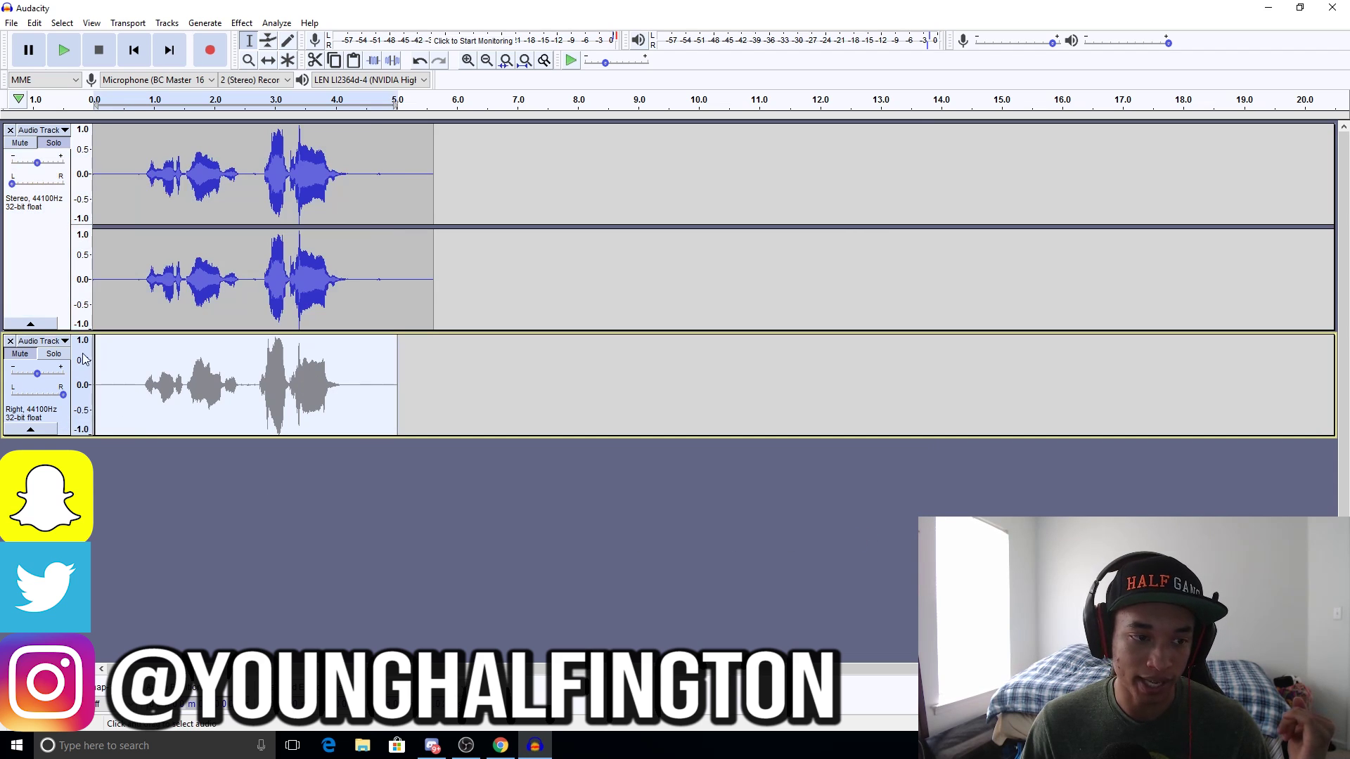
left_click(20, 353)
left_click_drag(348, 391, 142, 186)
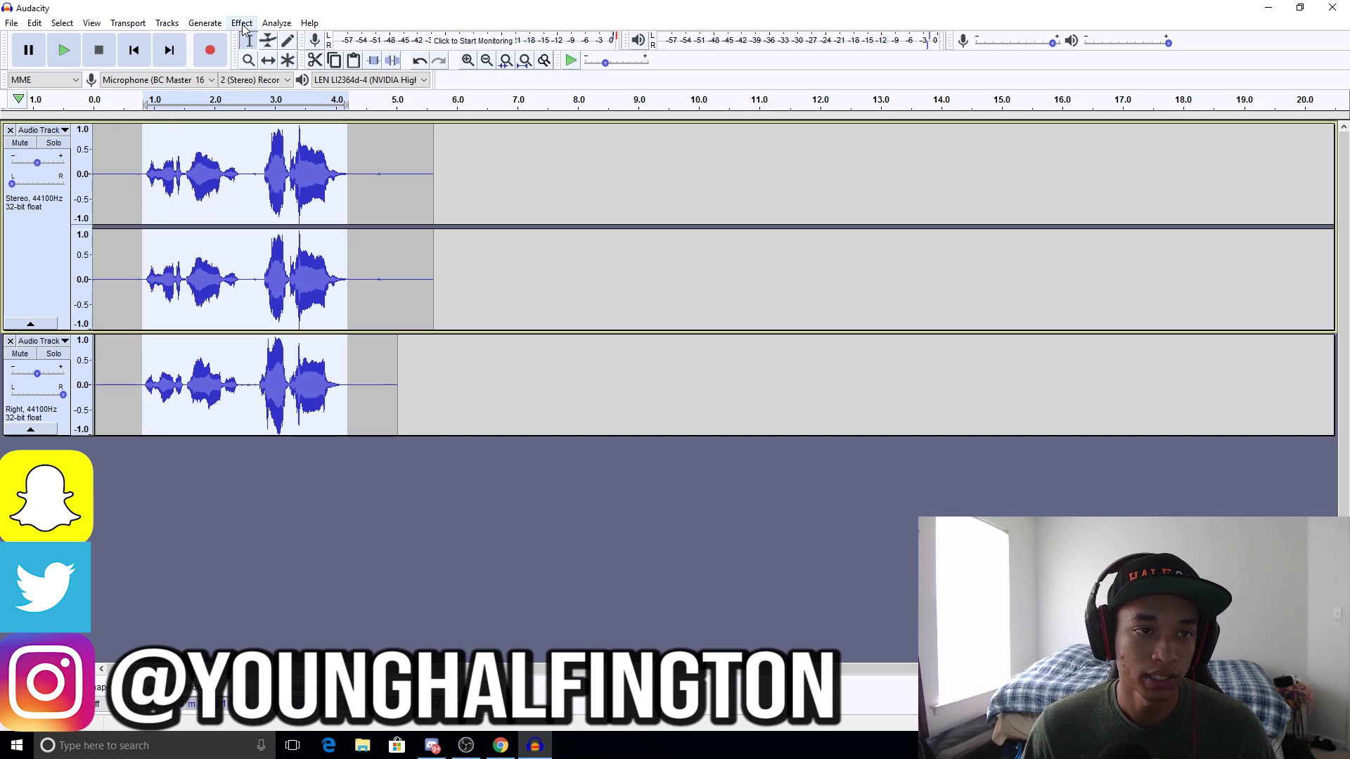
left_click(59, 55)
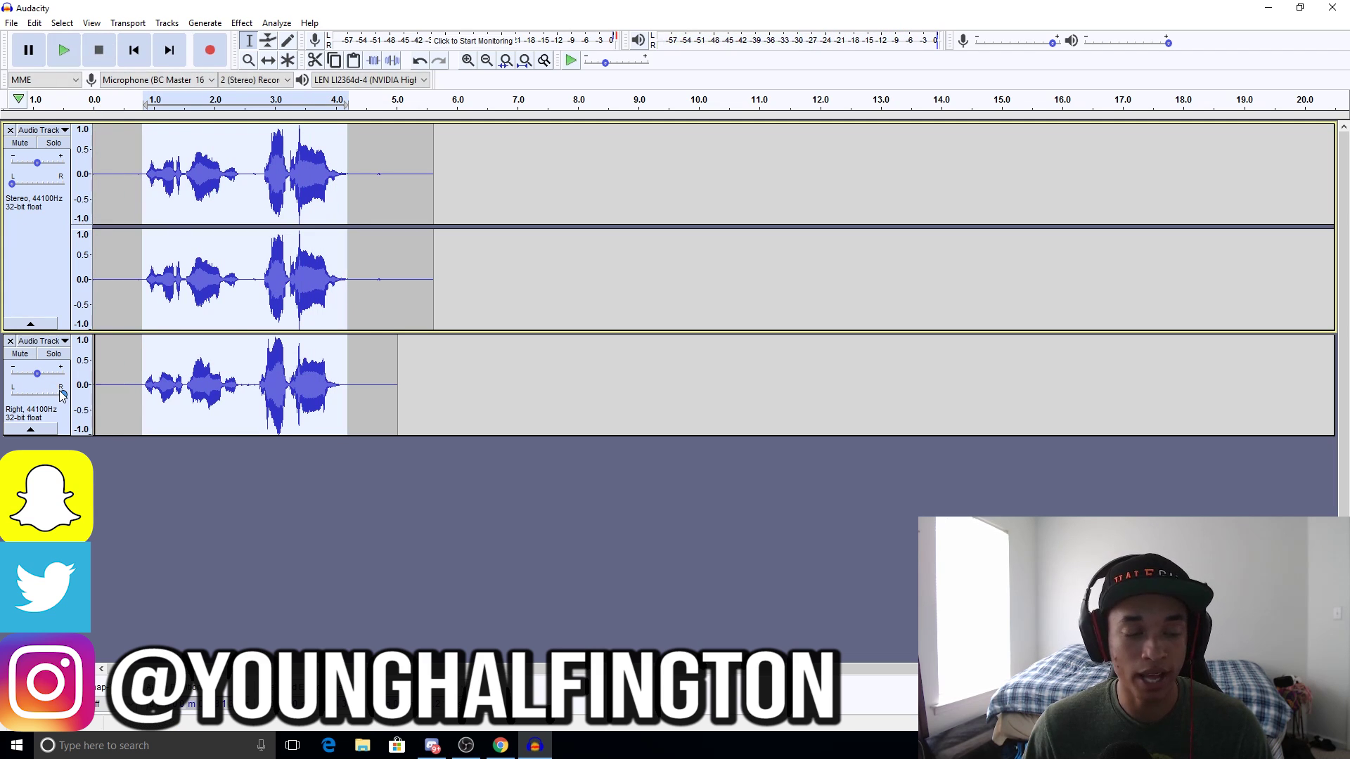
Preview and apply Reverb with the current settings to the selected vocals in both tracks, and play back the result.
left_click(241, 22)
left_click(342, 389)
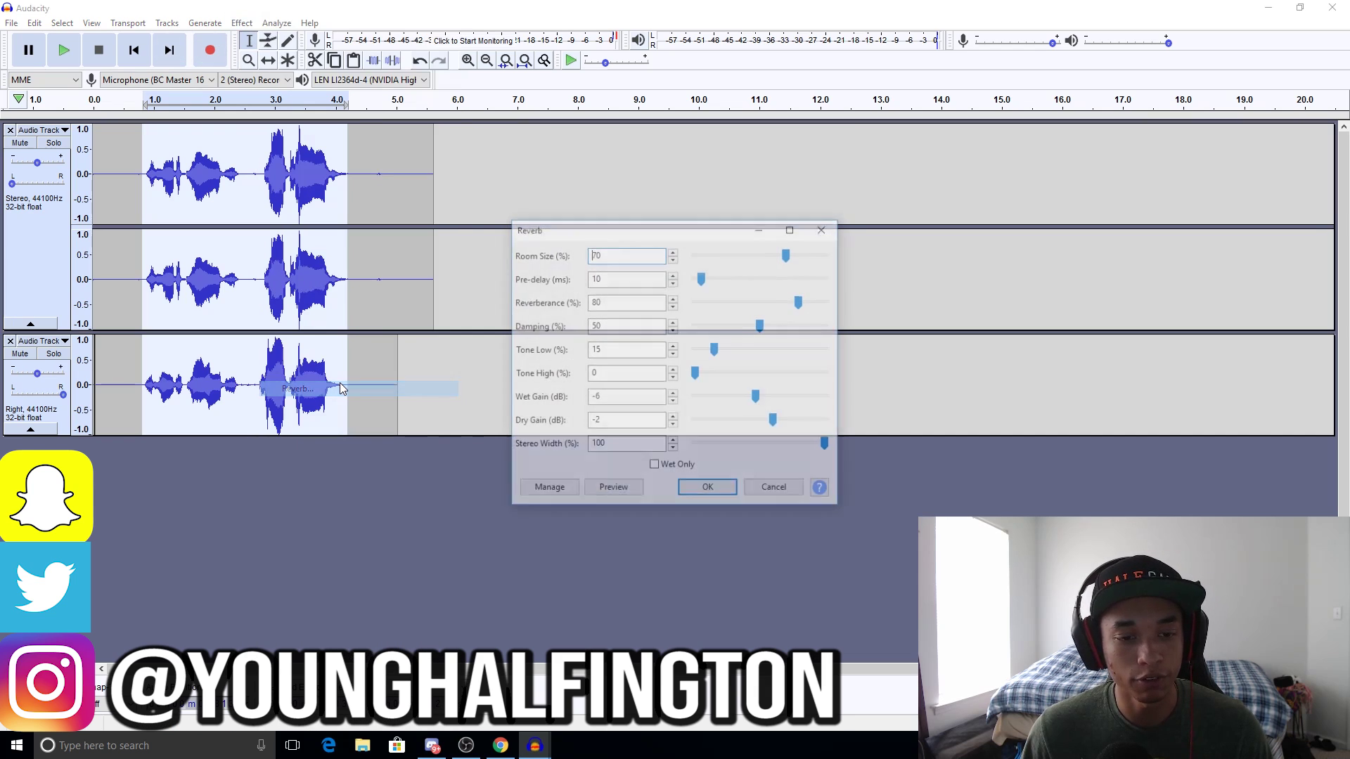
left_click(610, 492)
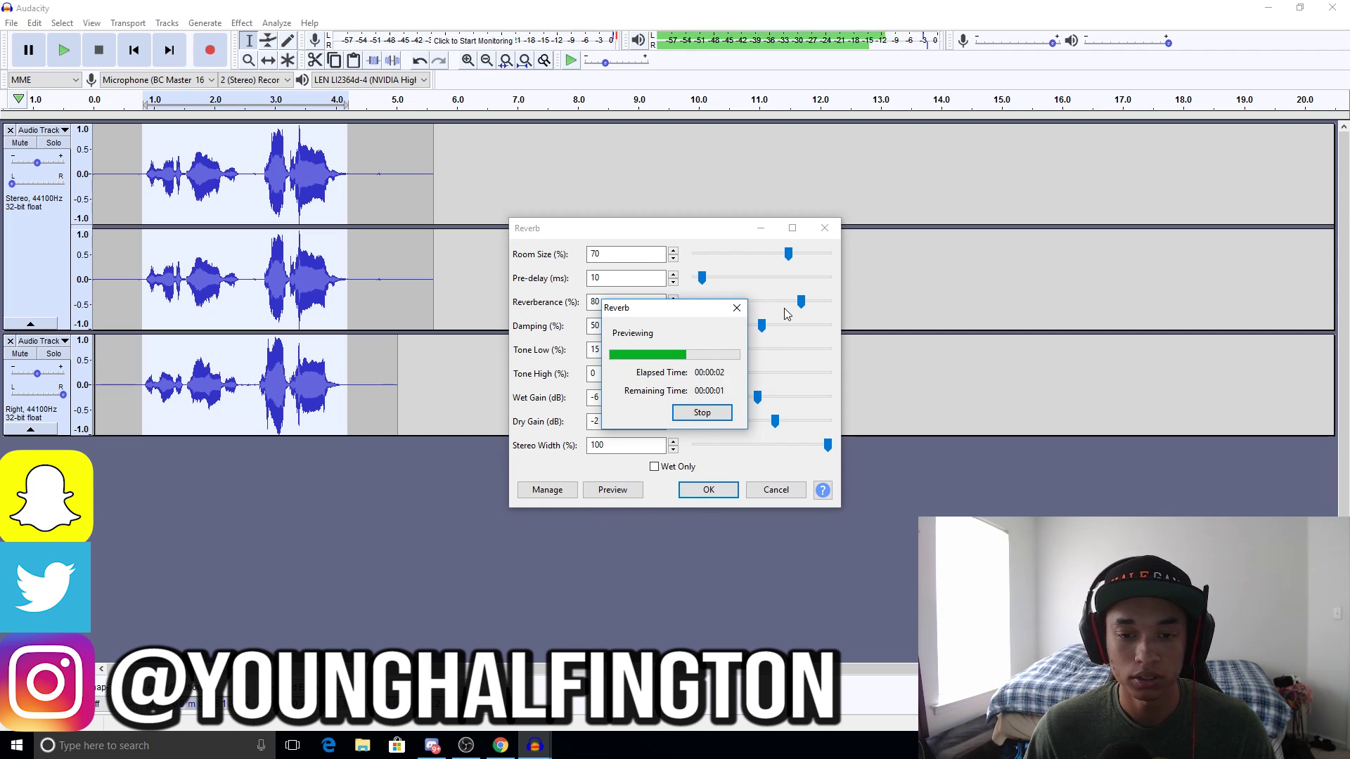
left_click(709, 492)
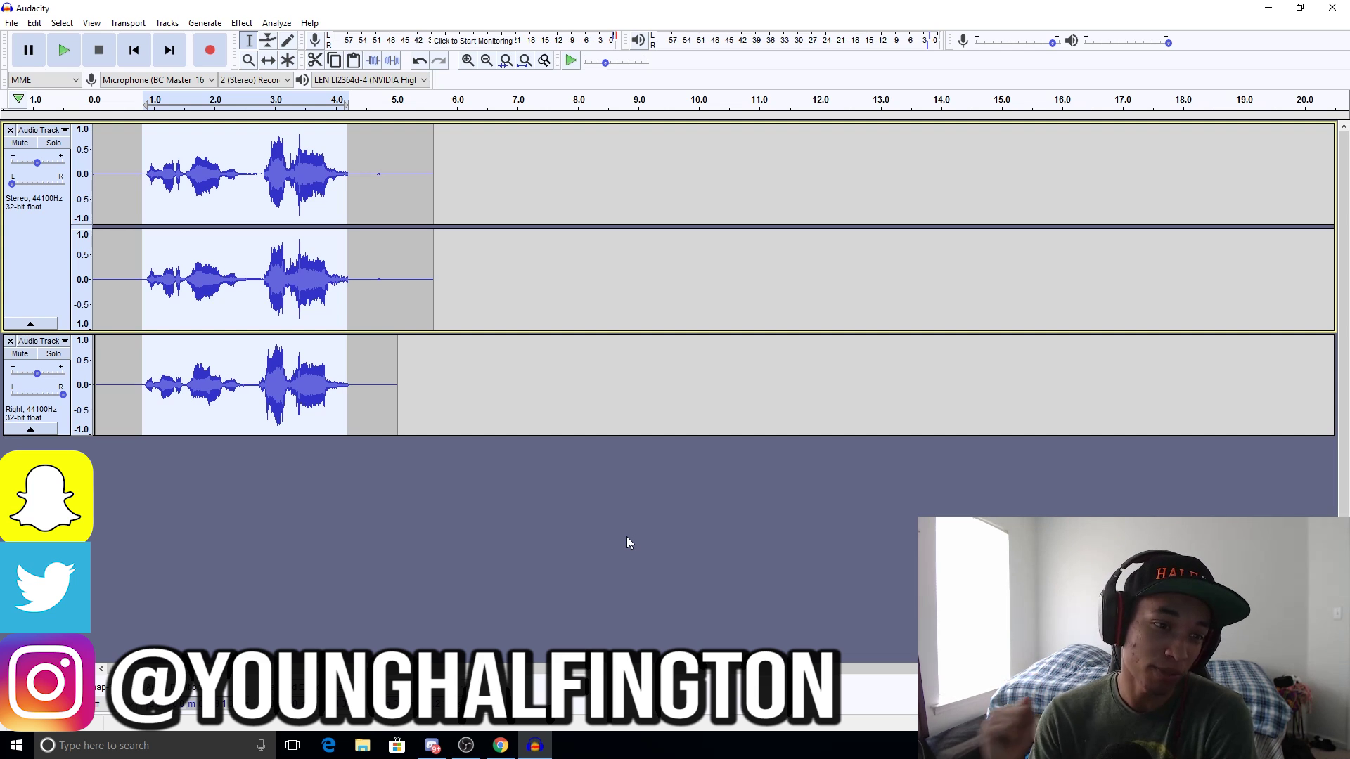
key("space")
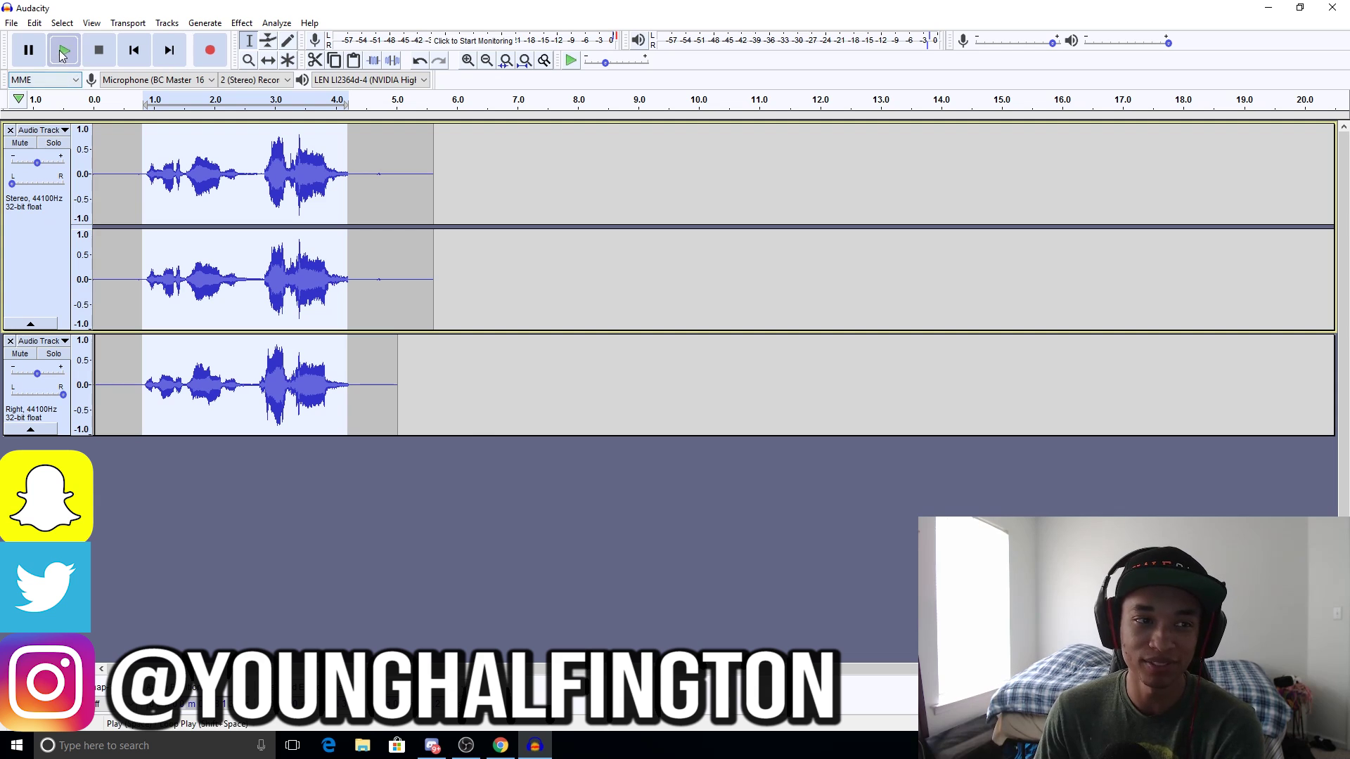